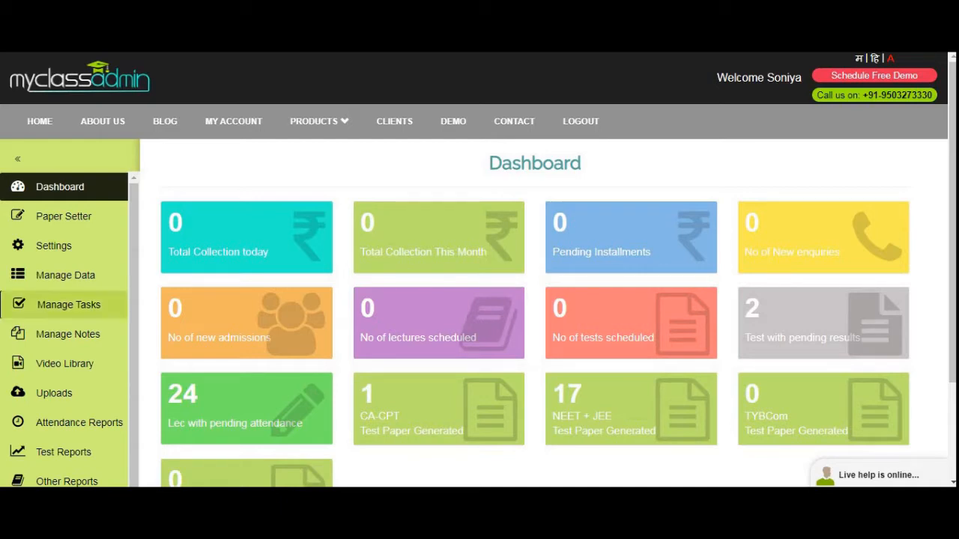
# Open the Assignments page under Manage Tasks and choose course MyClassAdmin, subject Maths and all batches
pyautogui.click(68, 304)
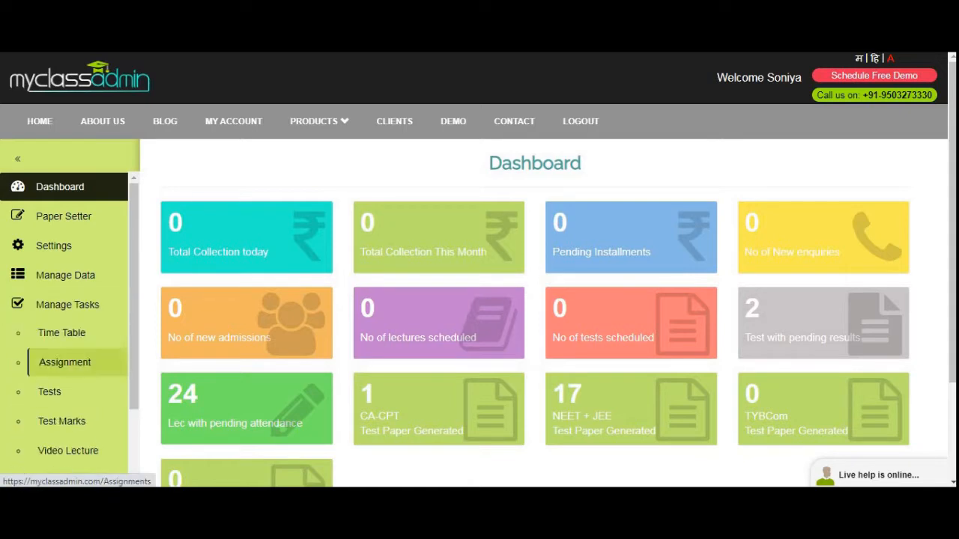
pyautogui.click(64, 362)
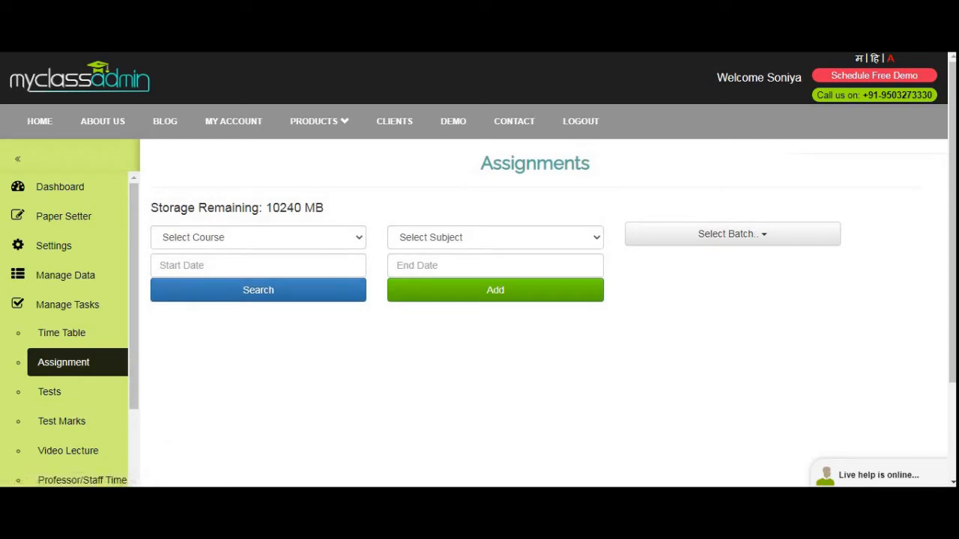
pyautogui.click(257, 237)
pyautogui.click(192, 267)
pyautogui.click(495, 237)
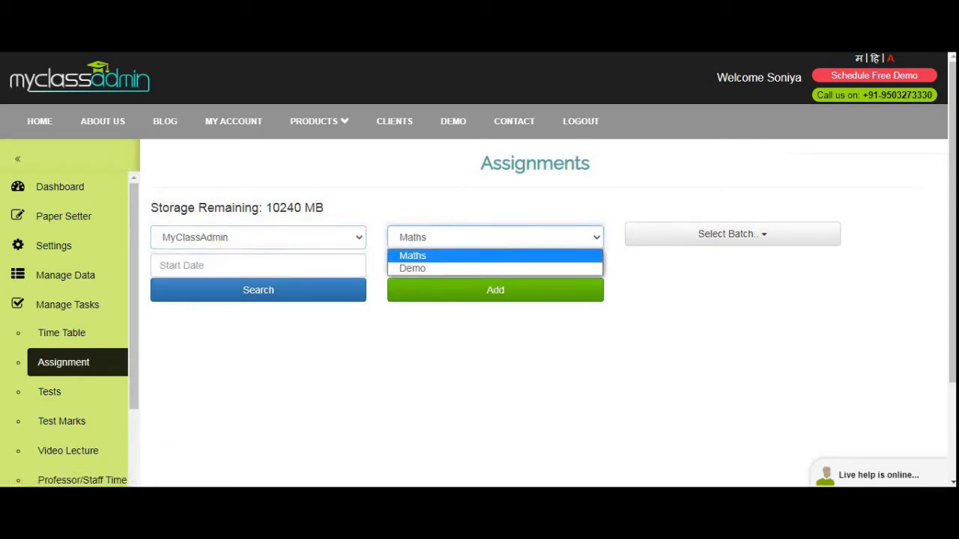
pyautogui.click(419, 254)
pyautogui.click(732, 234)
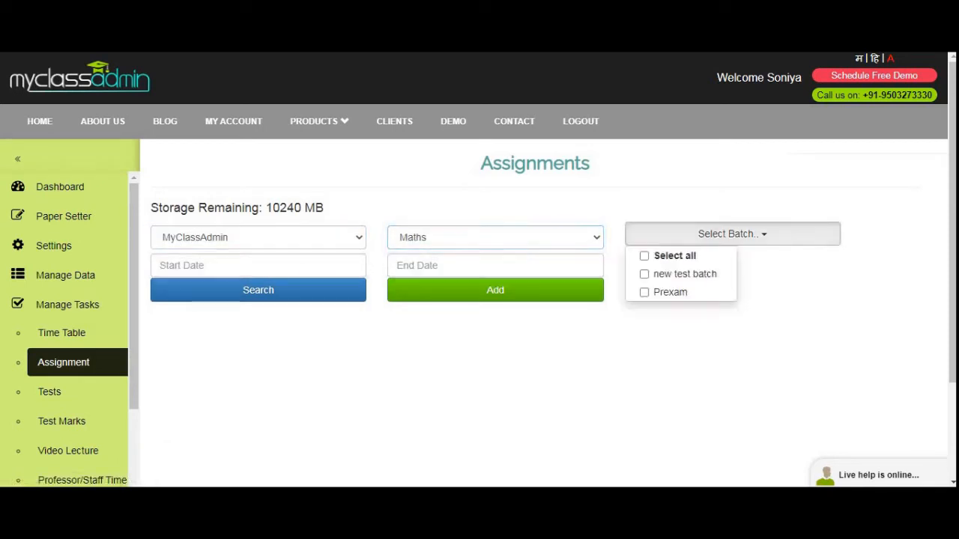
pyautogui.click(674, 256)
pyautogui.press('Escape')
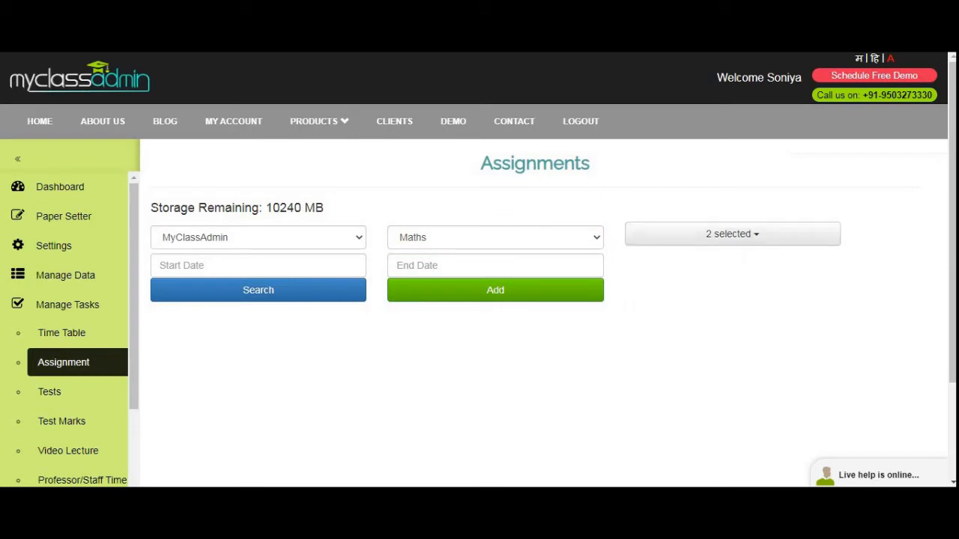
# Add a new assignment named "Maths assignment" with the instructions "Please upload a clear photo of an assignment."
pyautogui.click(495, 290)
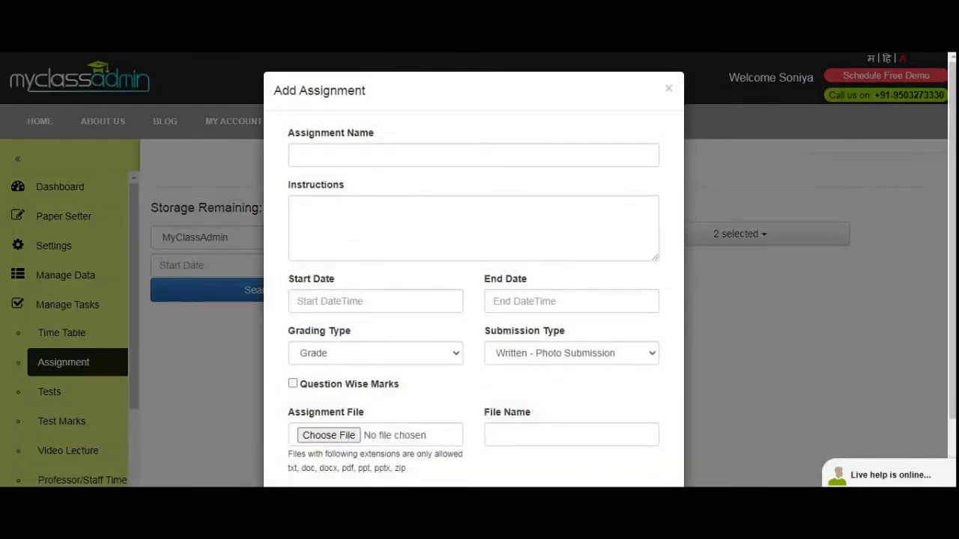
pyautogui.click(474, 155)
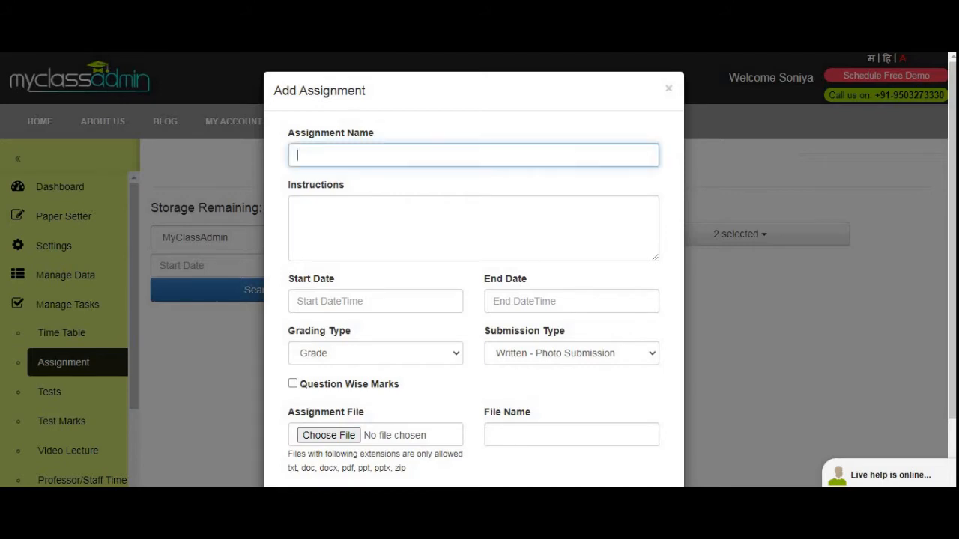
pyautogui.write('Maths assignment')
pyautogui.click(473, 227)
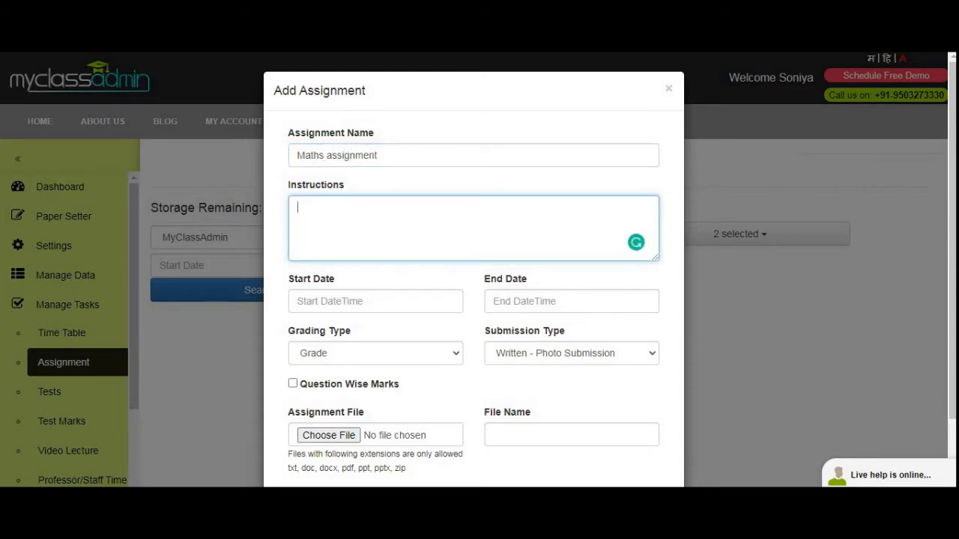
pyautogui.write('Please upload a clear photo of an assignment')
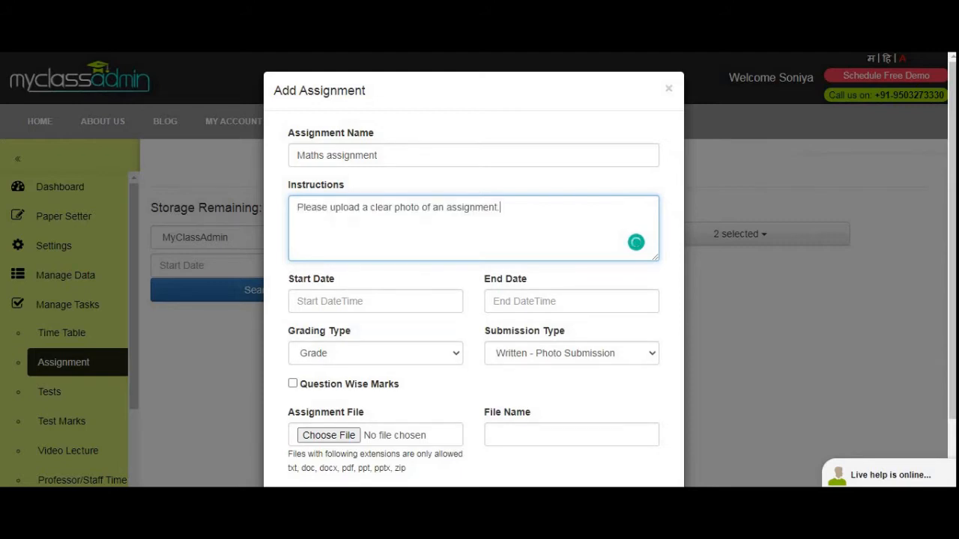
# Set the assignment's start date to 21-01-2021 at 4:40 PM
pyautogui.click(375, 301)
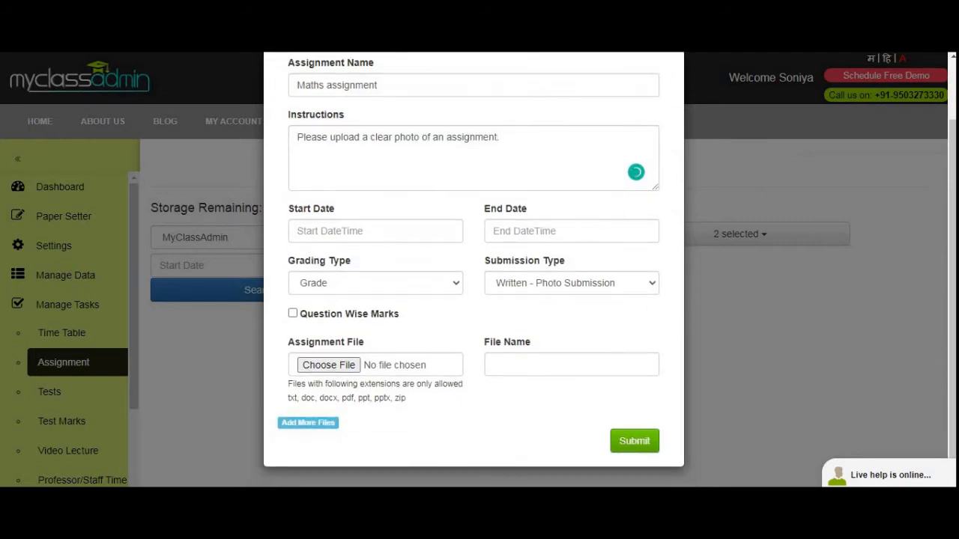
pyautogui.click(397, 374)
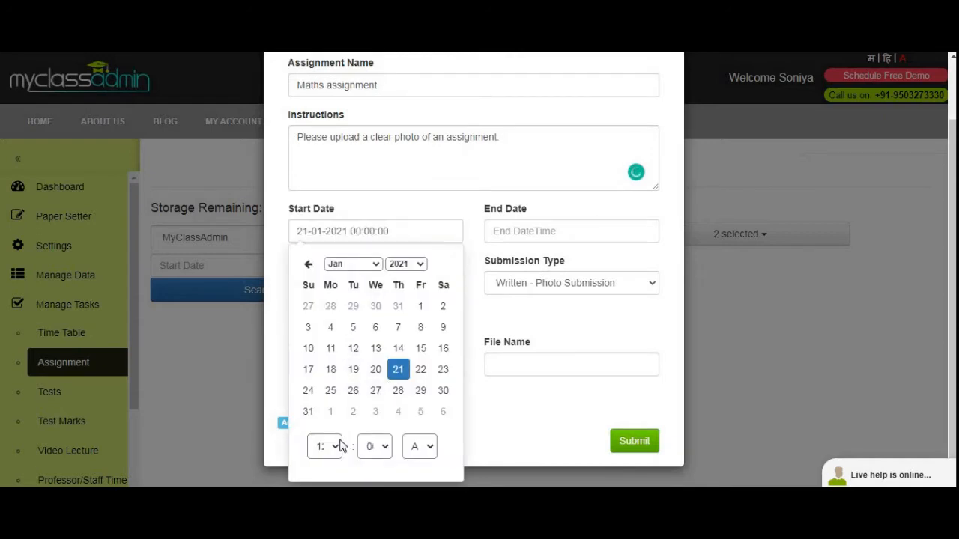
pyautogui.click(336, 447)
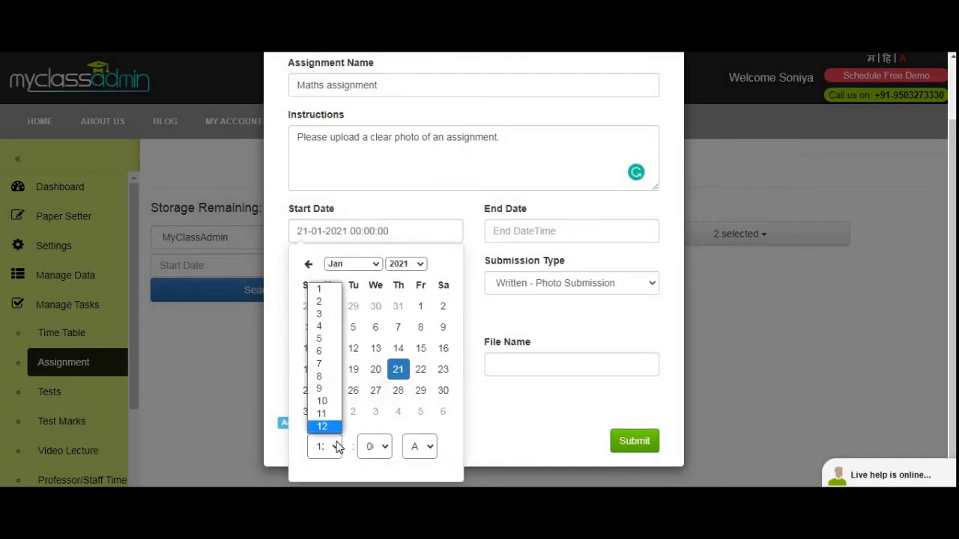
pyautogui.click(332, 330)
pyautogui.click(373, 446)
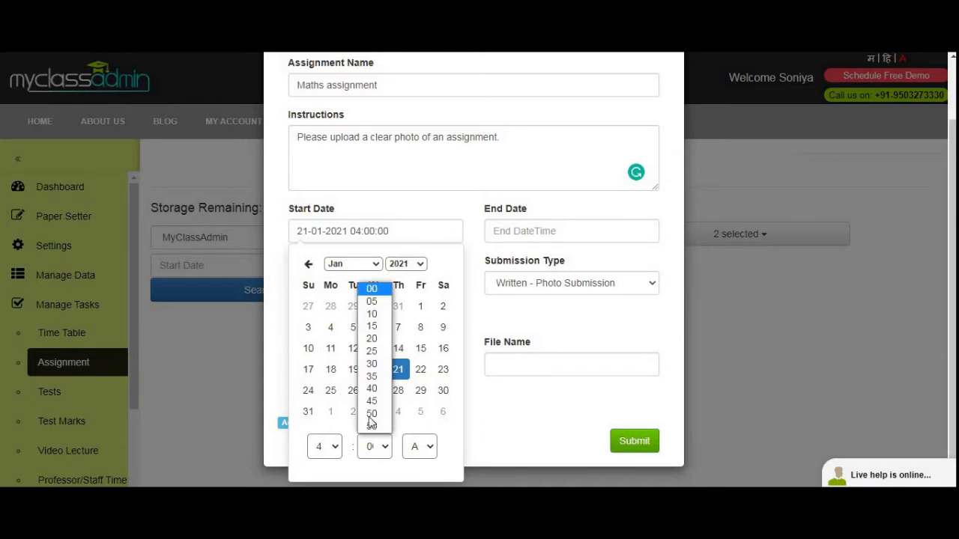
pyautogui.click(372, 389)
pyautogui.click(409, 449)
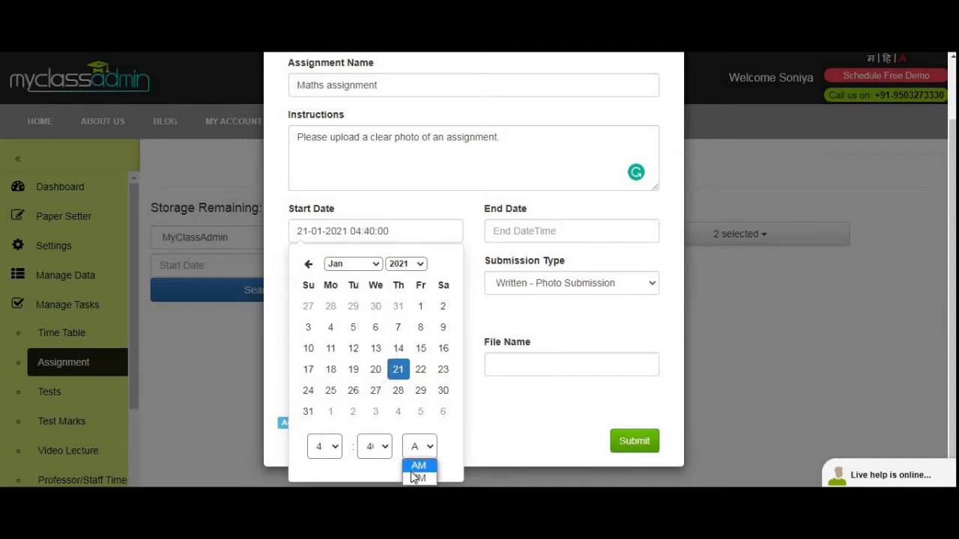
pyautogui.click(468, 438)
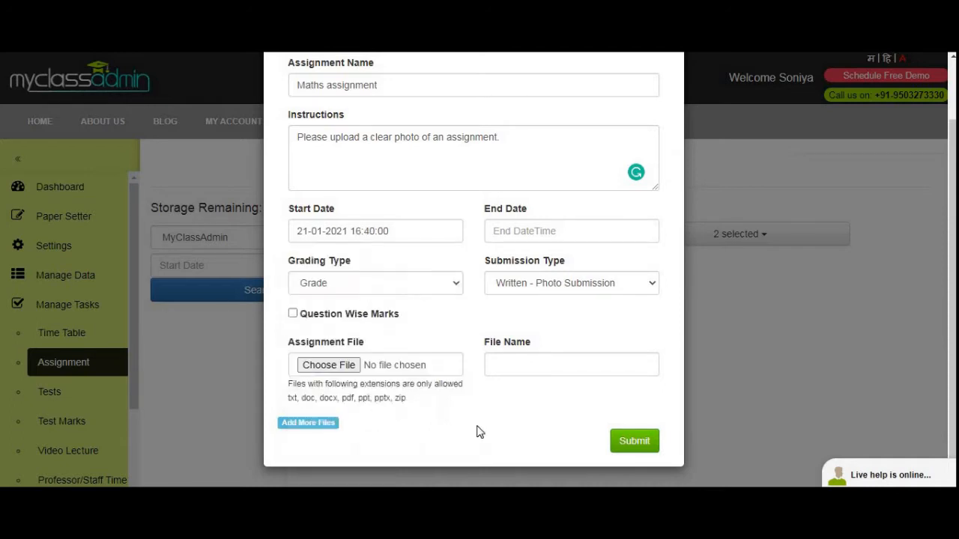
# Set the assignment's end date to 31-01-2021 at 10:15 AM
pyautogui.click(519, 231)
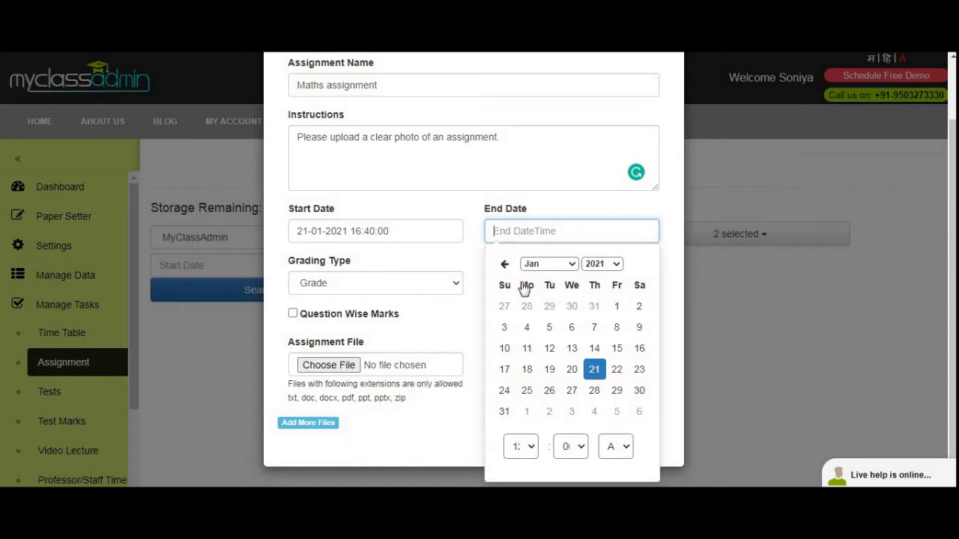
pyautogui.click(505, 393)
pyautogui.click(504, 411)
pyautogui.click(514, 447)
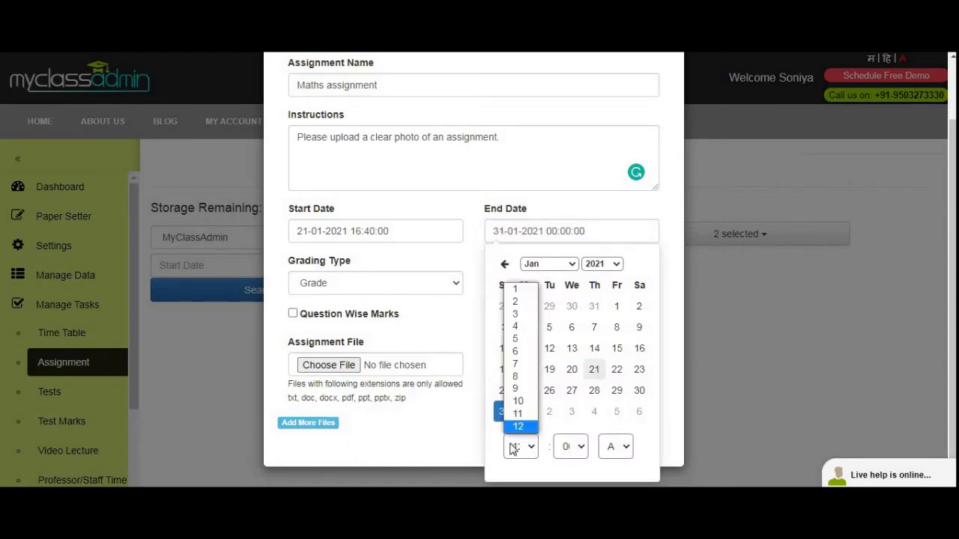
pyautogui.click(518, 402)
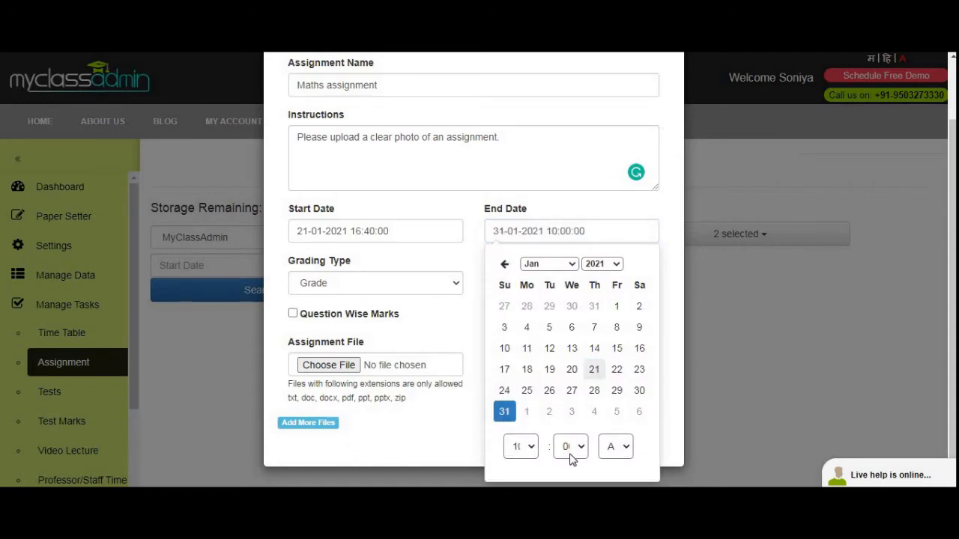
pyautogui.click(571, 448)
pyautogui.click(567, 326)
pyautogui.click(615, 447)
pyautogui.click(612, 466)
pyautogui.click(670, 415)
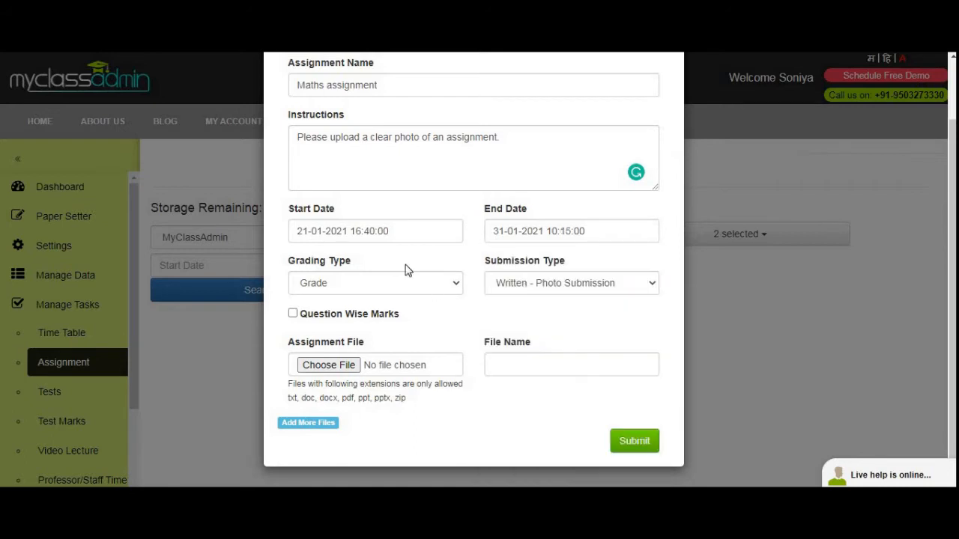
# Set the grading type to Marks and the submission type to Written - Photo Submission
pyautogui.click(370, 289)
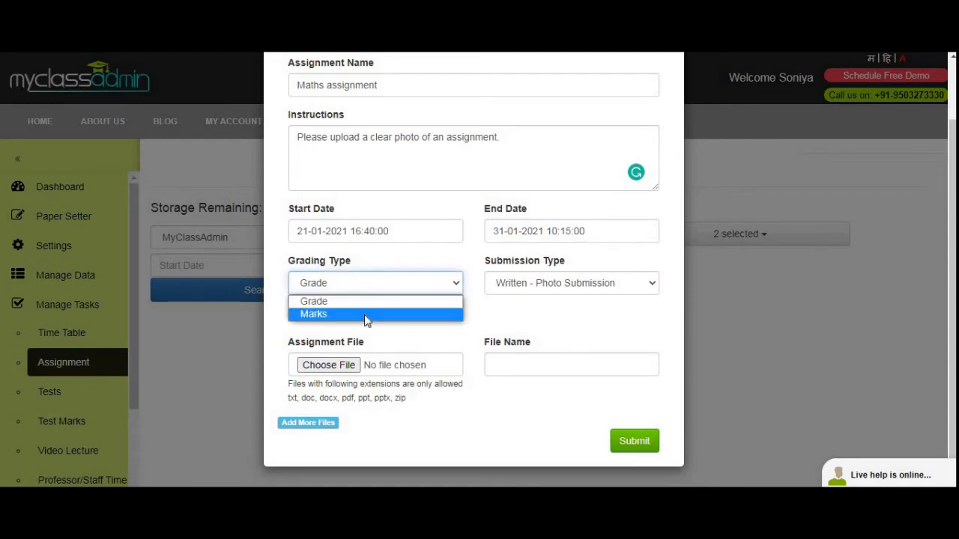
pyautogui.click(368, 313)
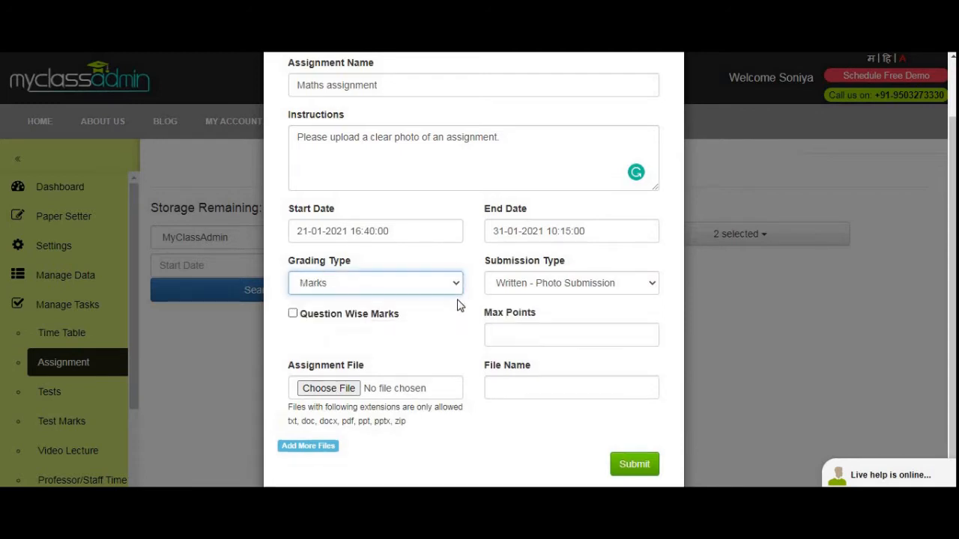
pyautogui.click(515, 291)
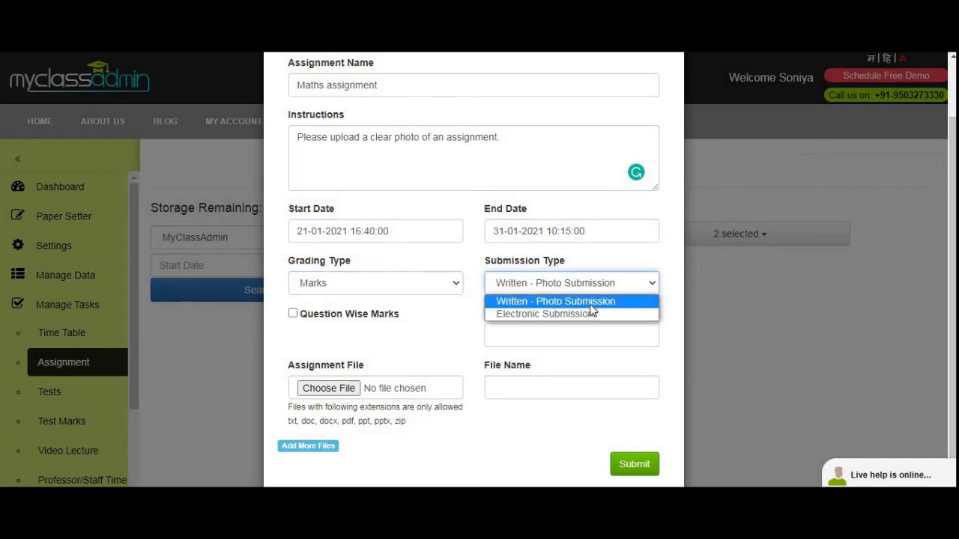
pyautogui.click(541, 306)
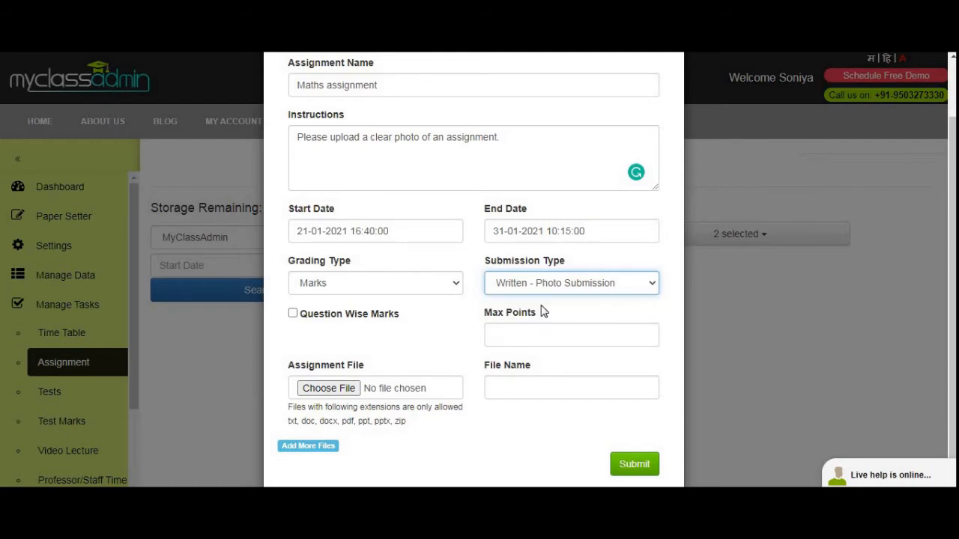
pyautogui.click(445, 323)
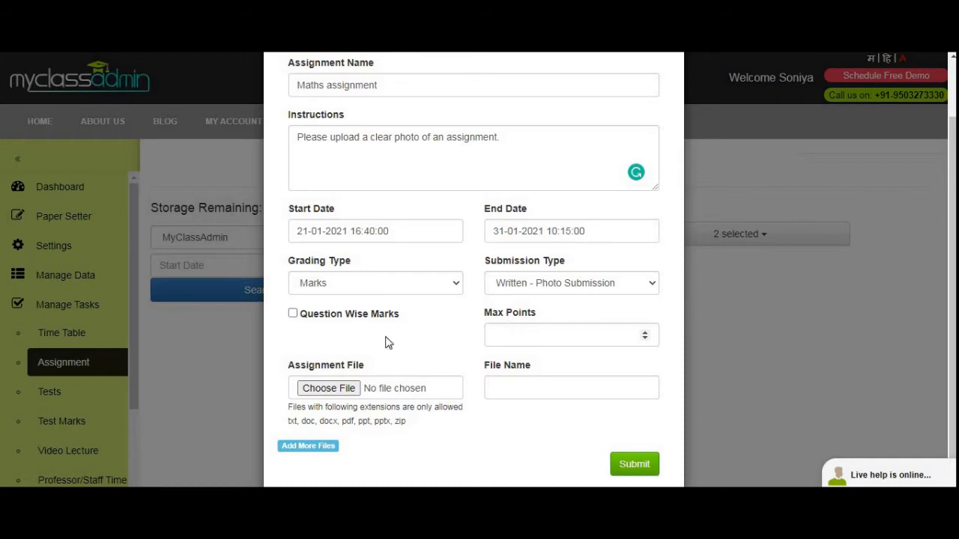
# Enable question-wise marks for the assignment and set the number of questions to 2
pyautogui.click(292, 313)
pyautogui.scroll(-1, 493, 334)
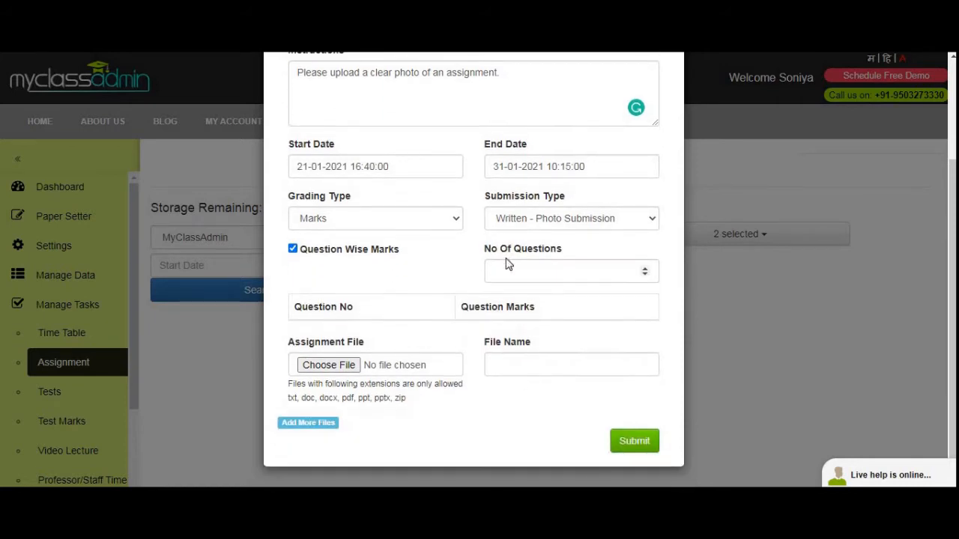
pyautogui.click(507, 270)
pyautogui.write('2')
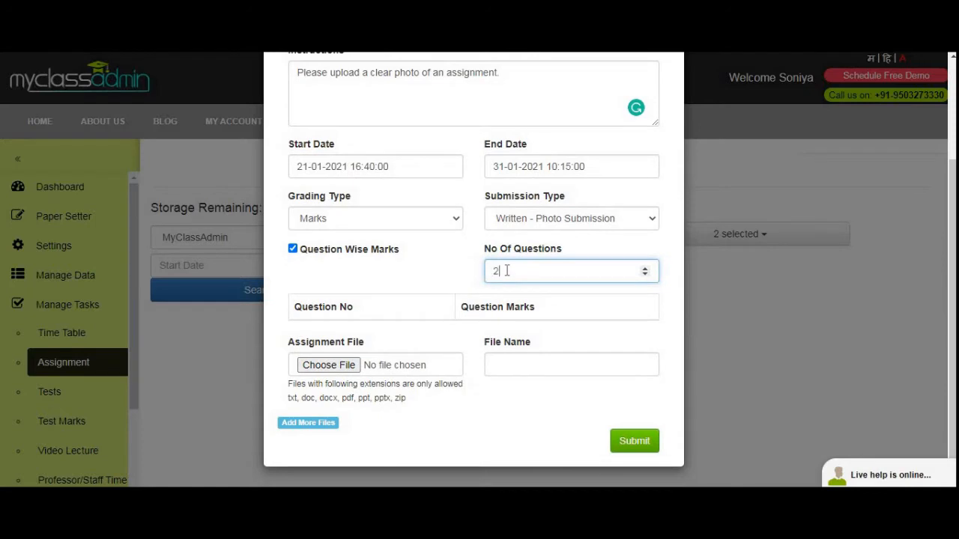
pyautogui.click(441, 272)
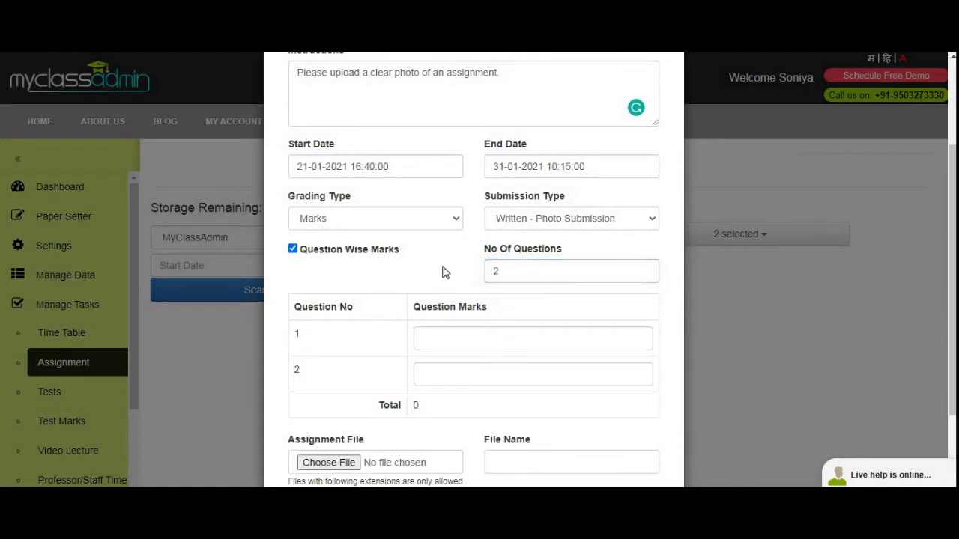
# Assign 10 marks each to question 1 and question 2
pyautogui.scroll(-1, 443, 269)
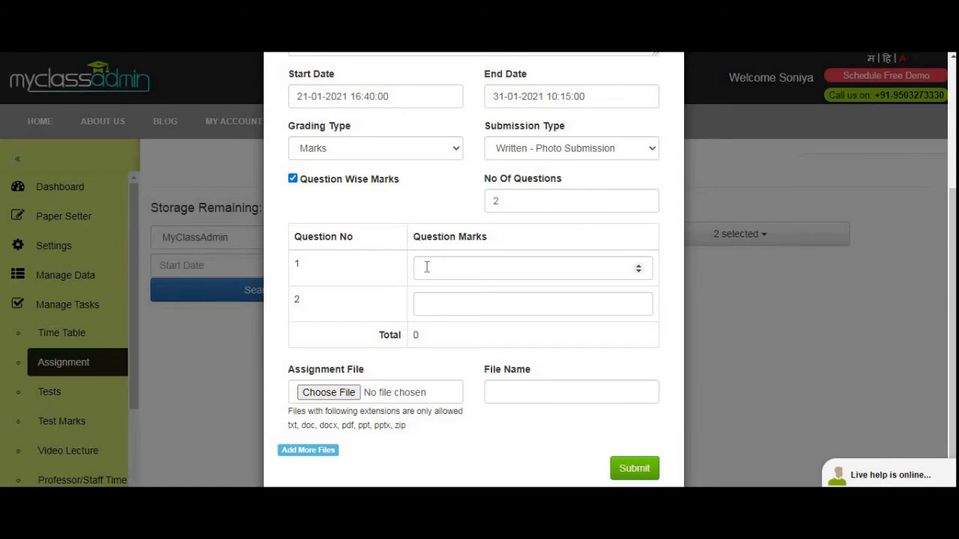
pyautogui.click(466, 263)
pyautogui.write('10')
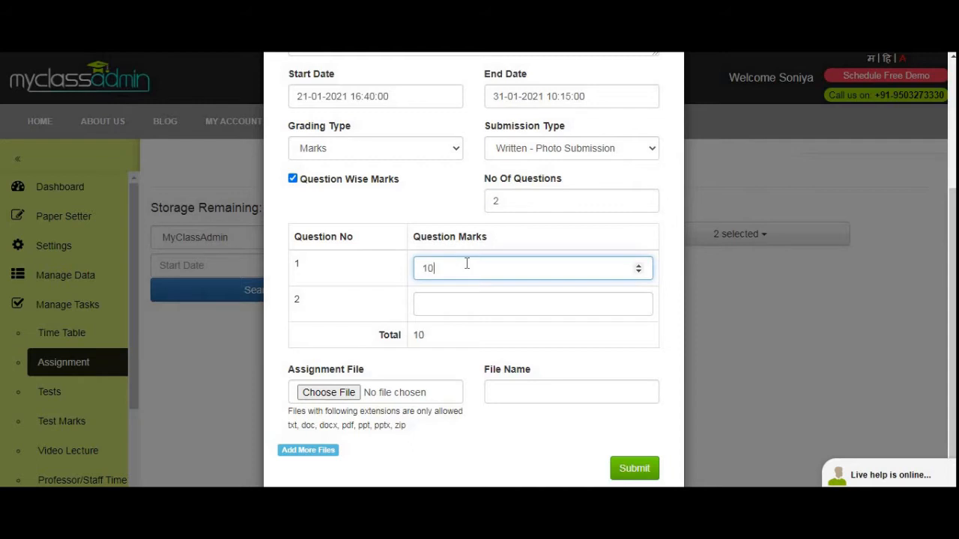
pyautogui.click(462, 307)
pyautogui.write('10')
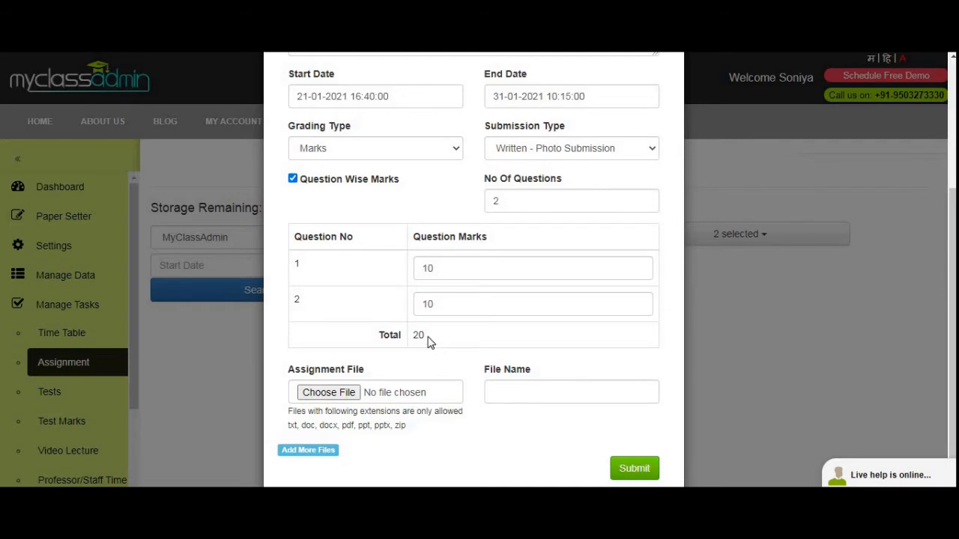
# Attach Maths questions.pdf from the Downloads folder as the assignment file
pyautogui.scroll(-1, 429, 341)
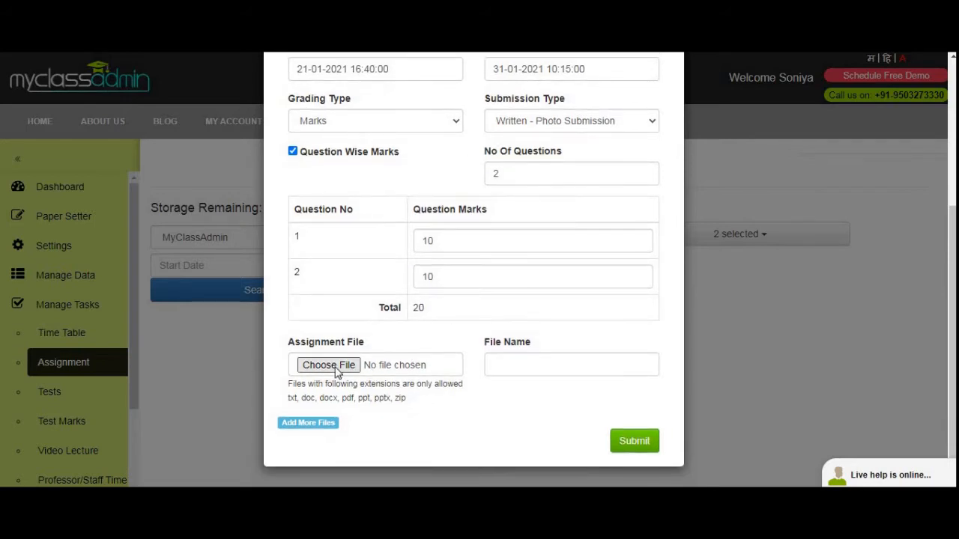
pyautogui.click(336, 367)
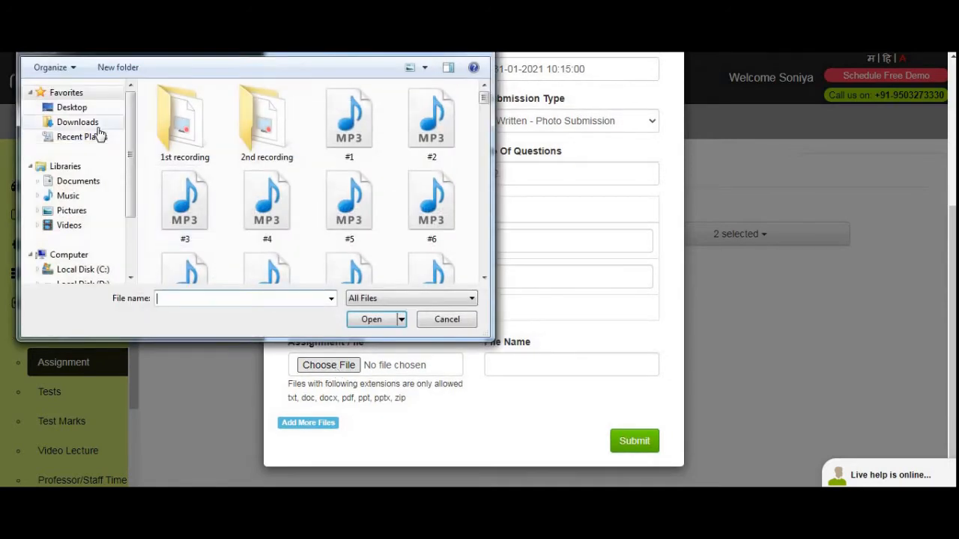
pyautogui.click(224, 296)
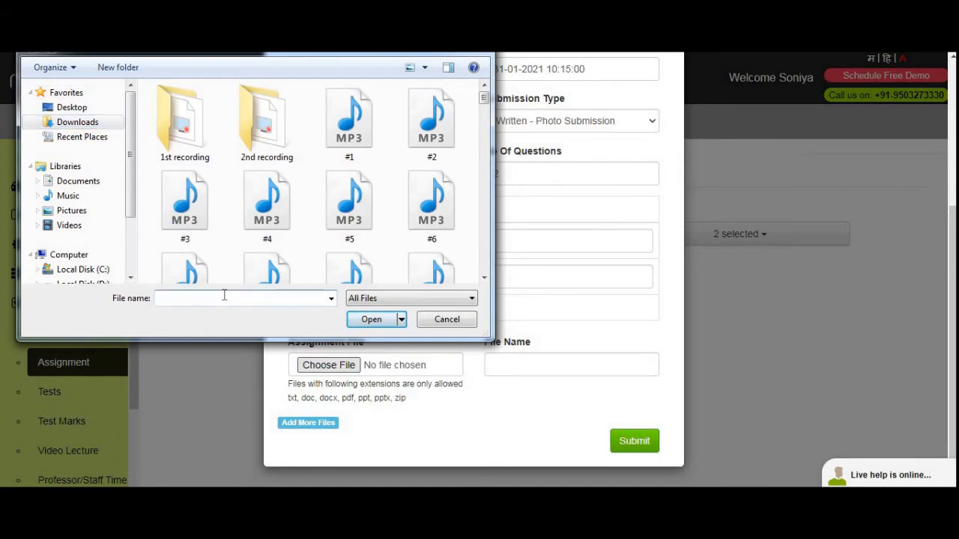
pyautogui.write('math')
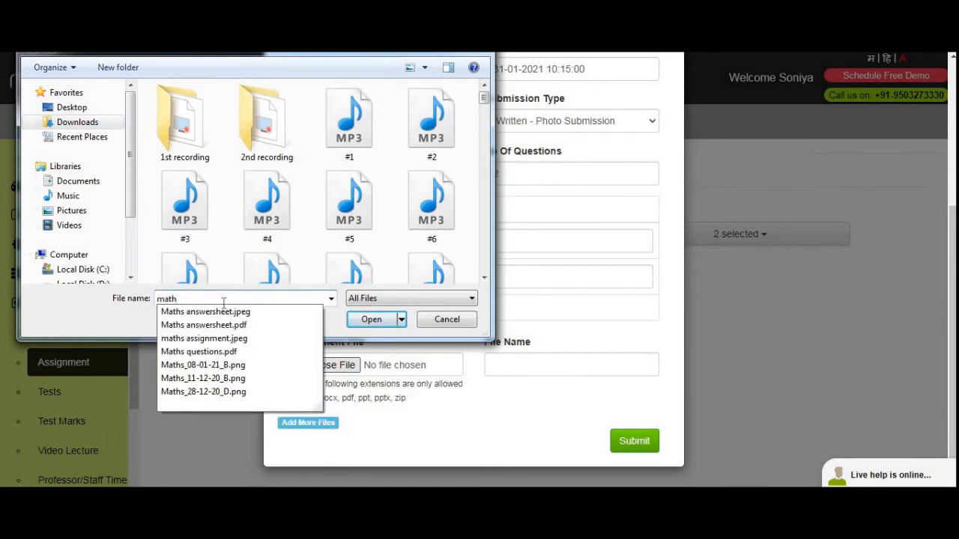
pyautogui.click(200, 352)
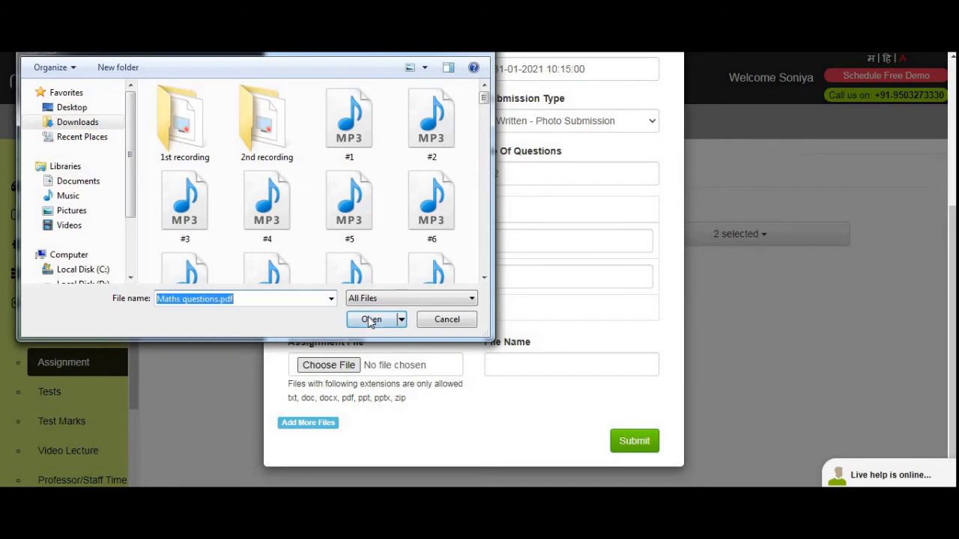
pyautogui.click(369, 321)
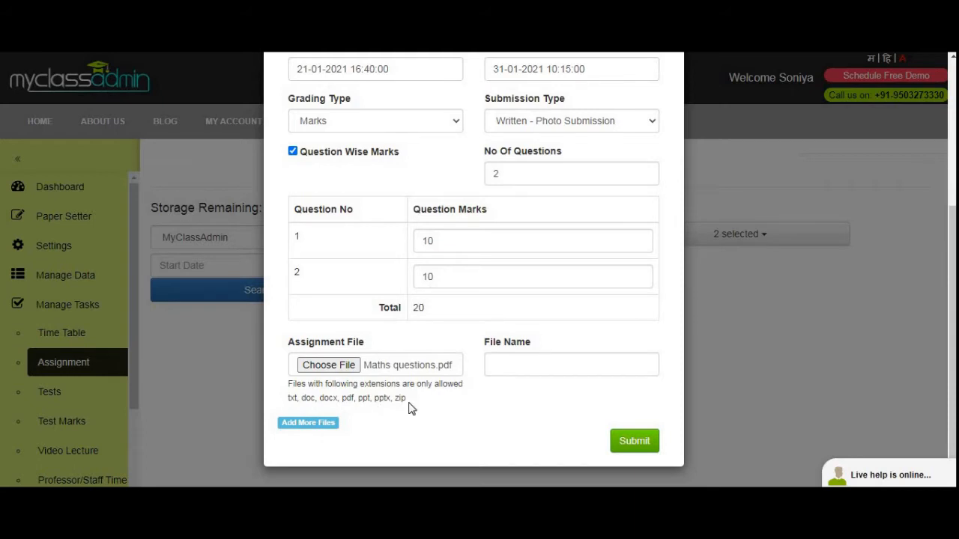
# Name the attached assignment file "Maths assignment"
pyautogui.click(527, 365)
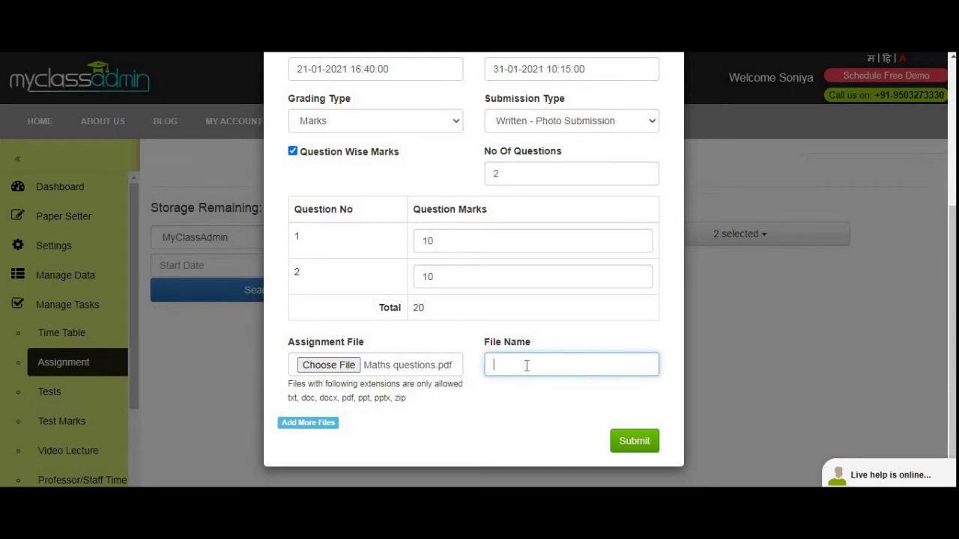
pyautogui.write('Maths assignment')
pyautogui.click(490, 395)
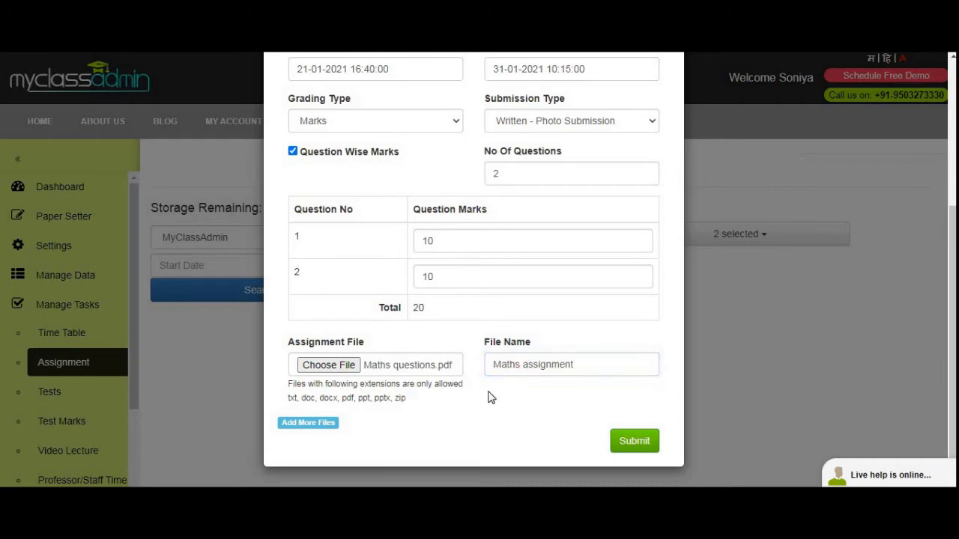
pyautogui.click(294, 429)
pyautogui.scroll(-1, 462, 397)
pyautogui.scroll(-2, 462, 398)
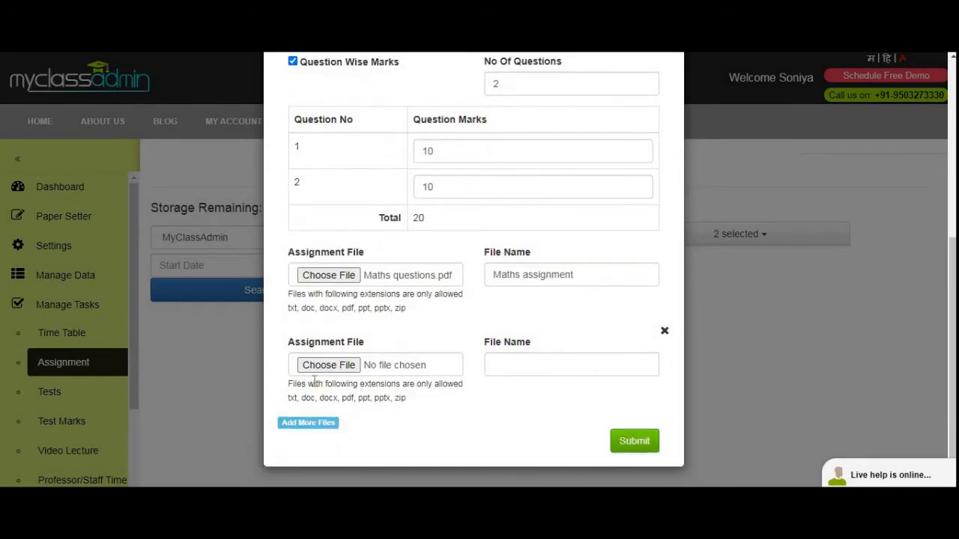
pyautogui.click(663, 331)
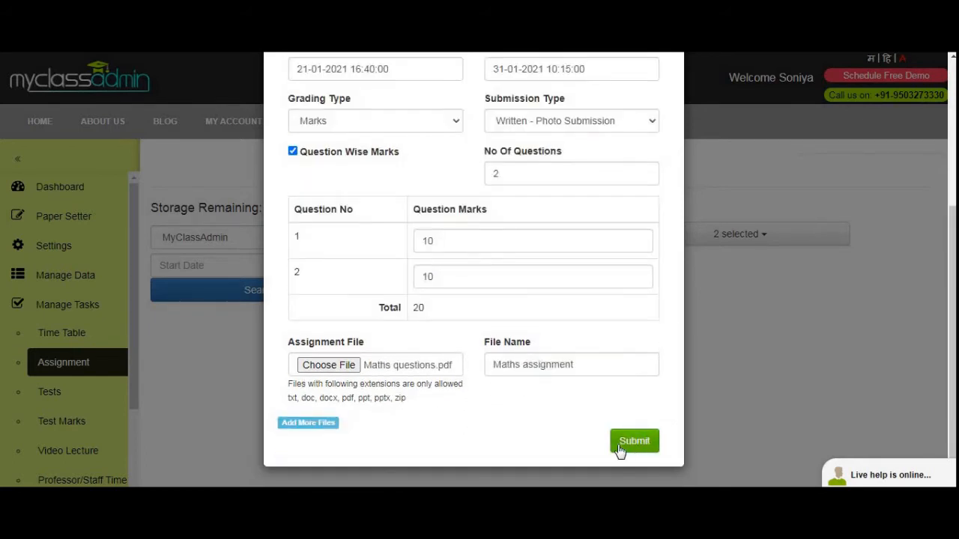
# Submit the completed Maths assignment form to create the assignment
pyautogui.click(643, 446)
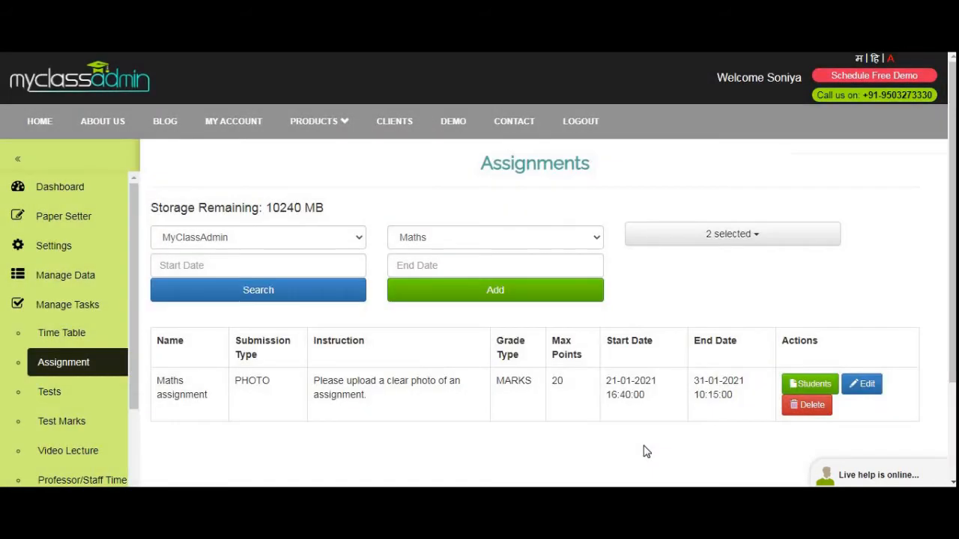
# Edit the Maths assignment to set its end date to 30-01-2021 at 10:10 AM, and save the update
pyautogui.click(860, 385)
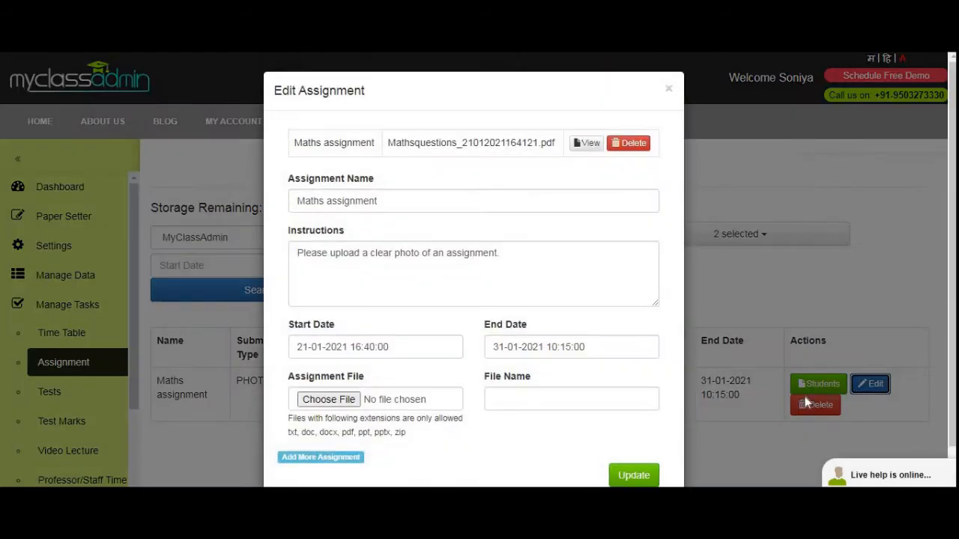
pyautogui.scroll(-1, 562, 293)
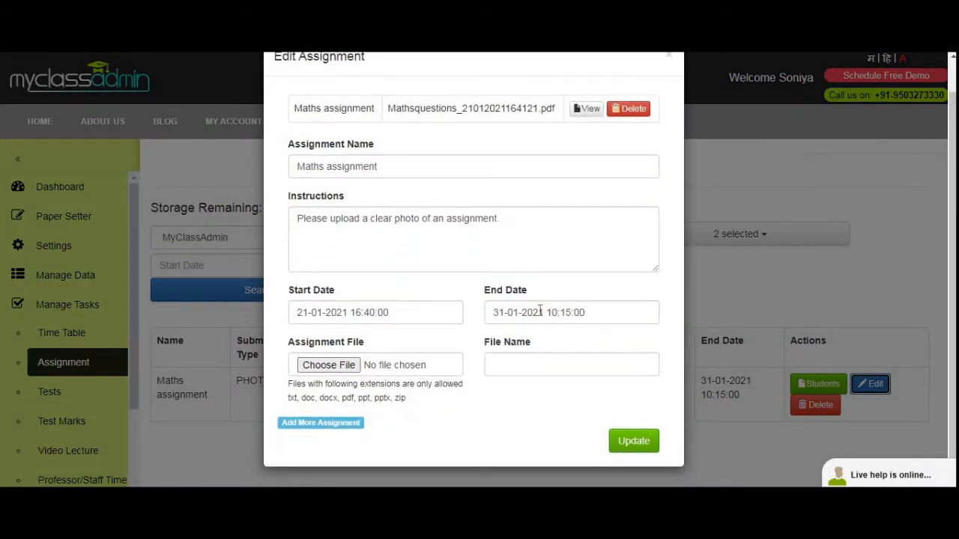
pyautogui.click(540, 311)
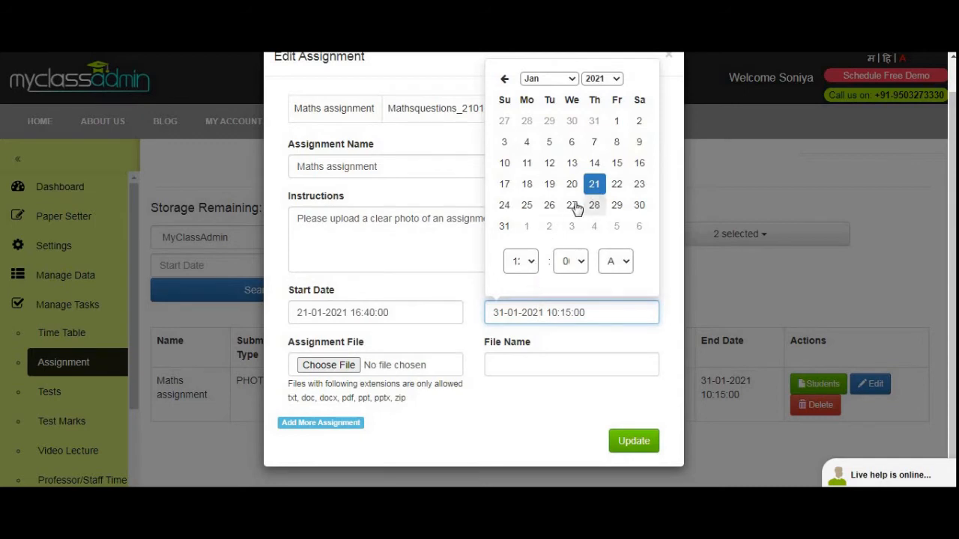
pyautogui.click(639, 207)
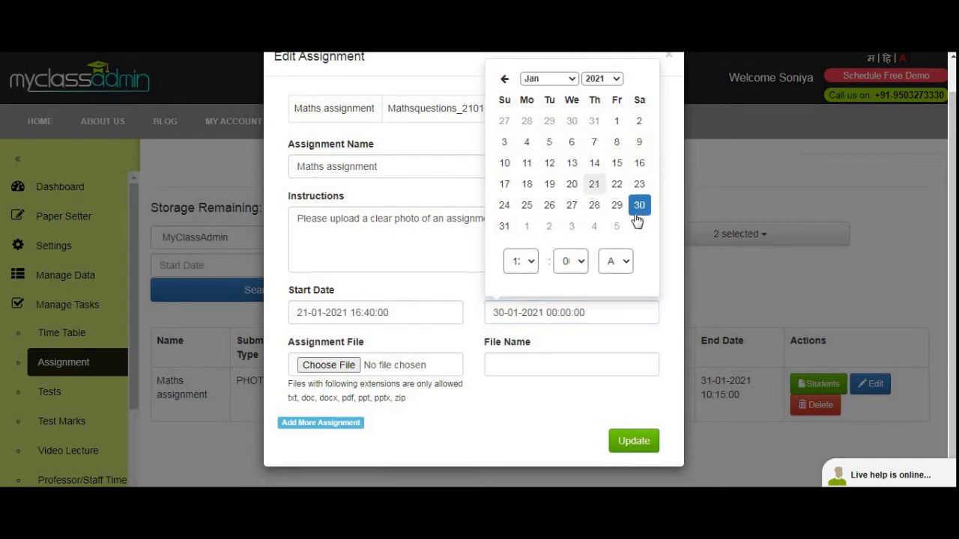
pyautogui.click(531, 261)
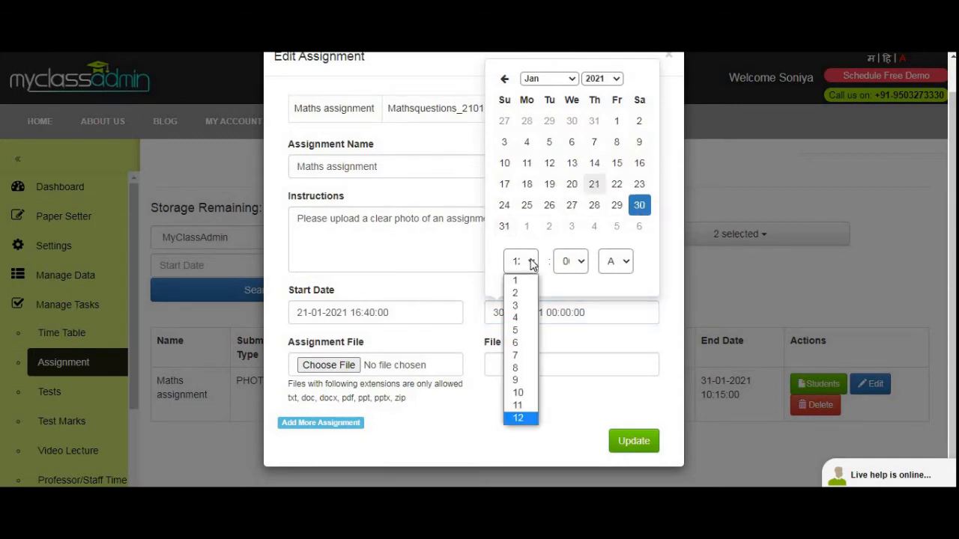
pyautogui.click(524, 394)
pyautogui.click(567, 265)
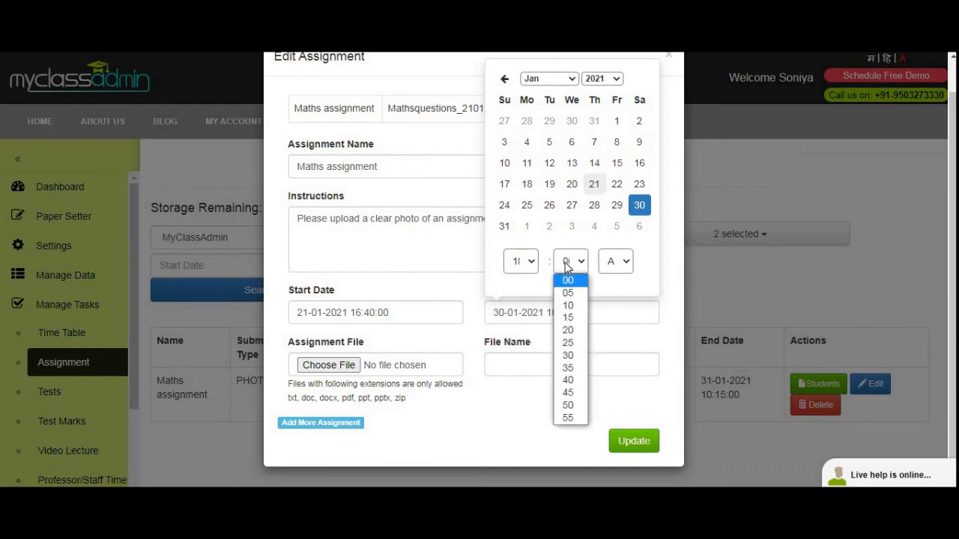
pyautogui.click(570, 304)
pyautogui.click(616, 262)
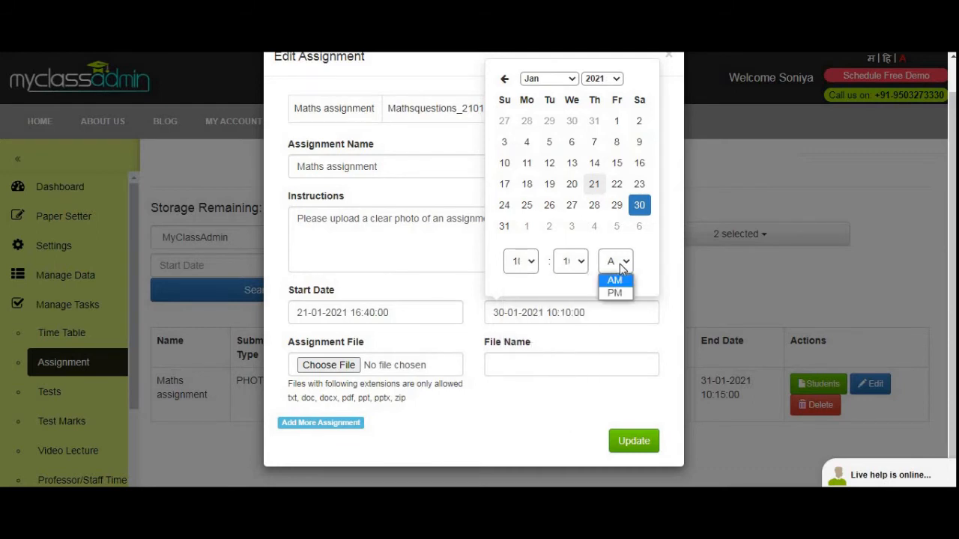
pyautogui.click(614, 282)
pyautogui.click(663, 259)
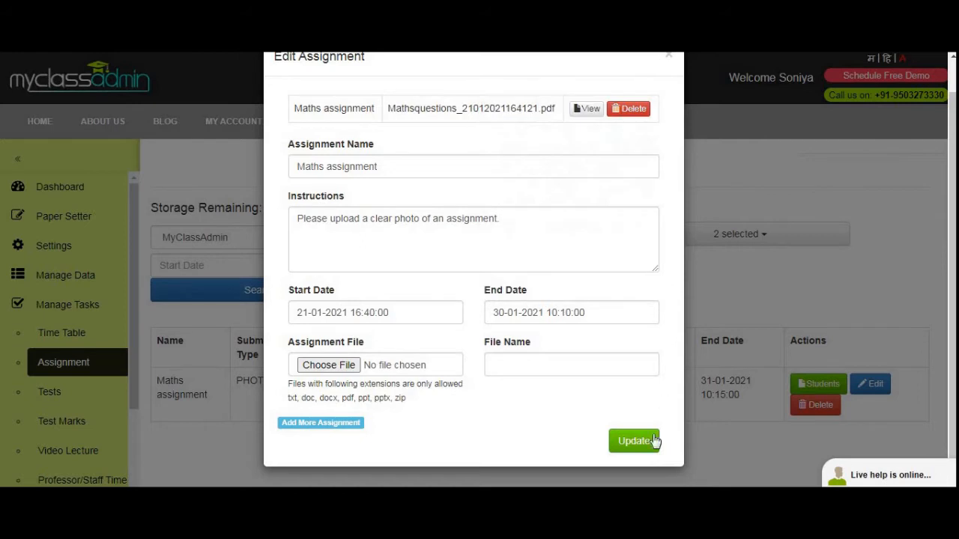
pyautogui.click(639, 443)
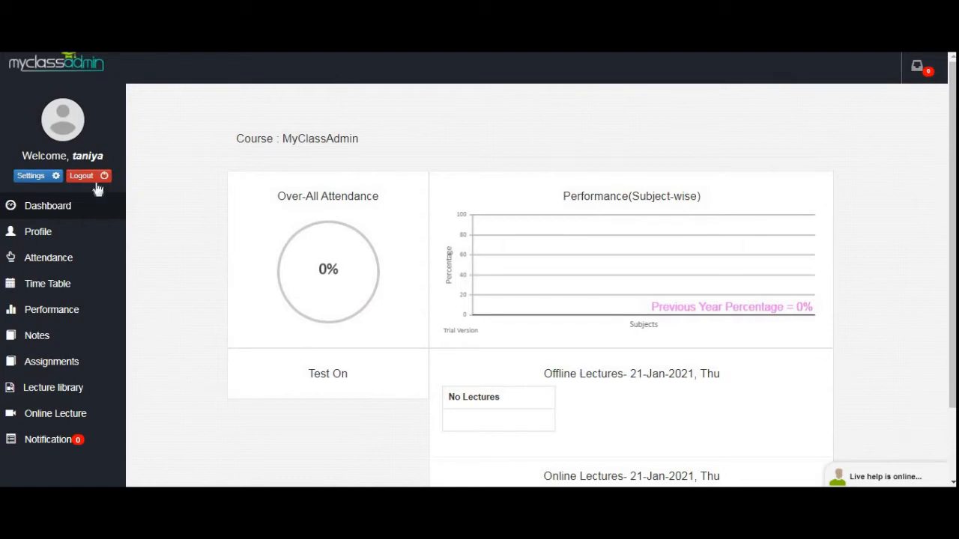
# Open the assignments page in the student account and search for assignments in the Maths subject
pyautogui.click(80, 366)
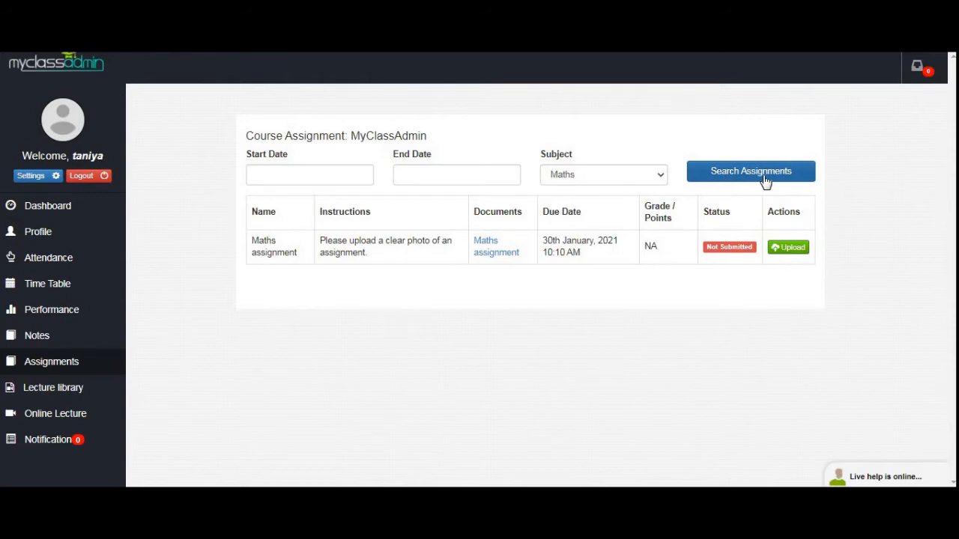
pyautogui.press('Tab')
# Open the Maths assignment's attached document, read through all its questions, and close it
pyautogui.click(487, 255)
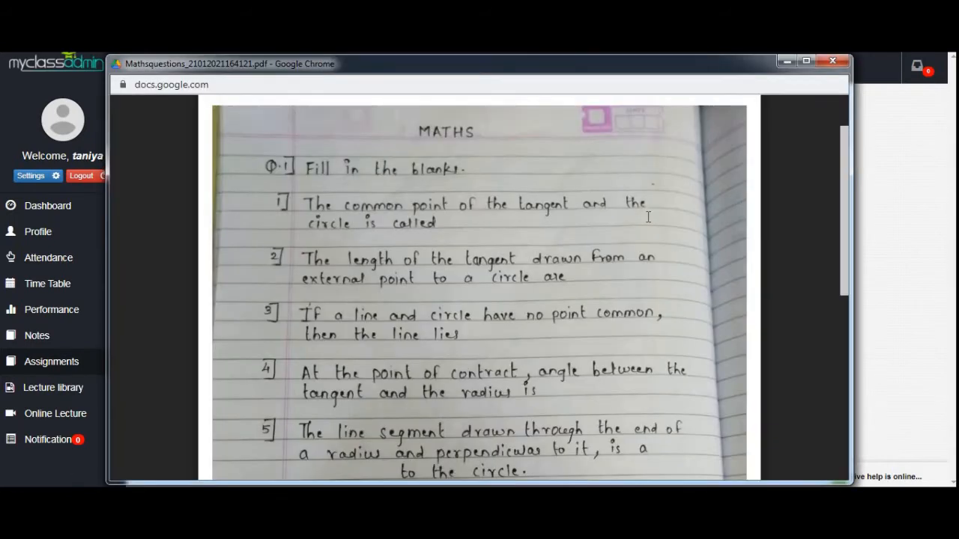
pyautogui.scroll(-6, 544, 233)
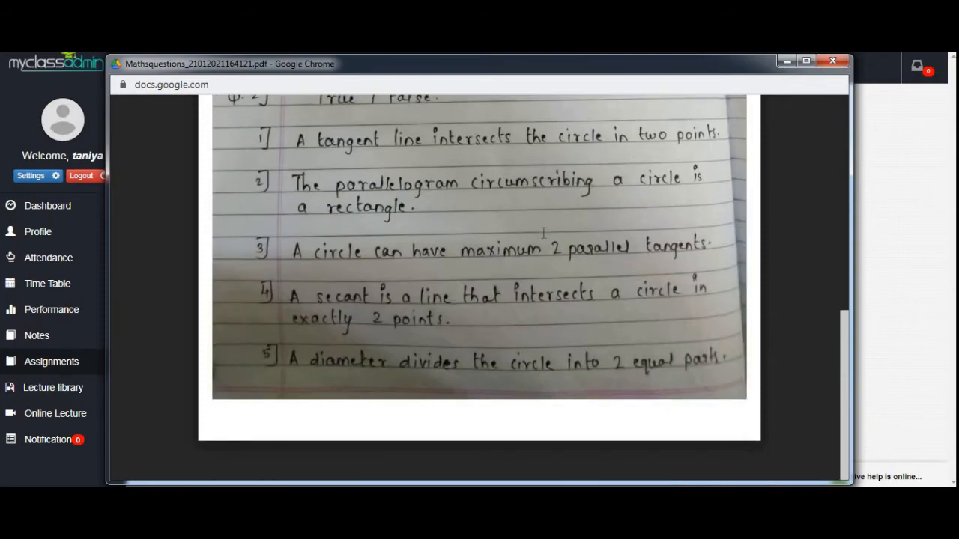
pyautogui.scroll(4, 544, 234)
pyautogui.scroll(4, 544, 234)
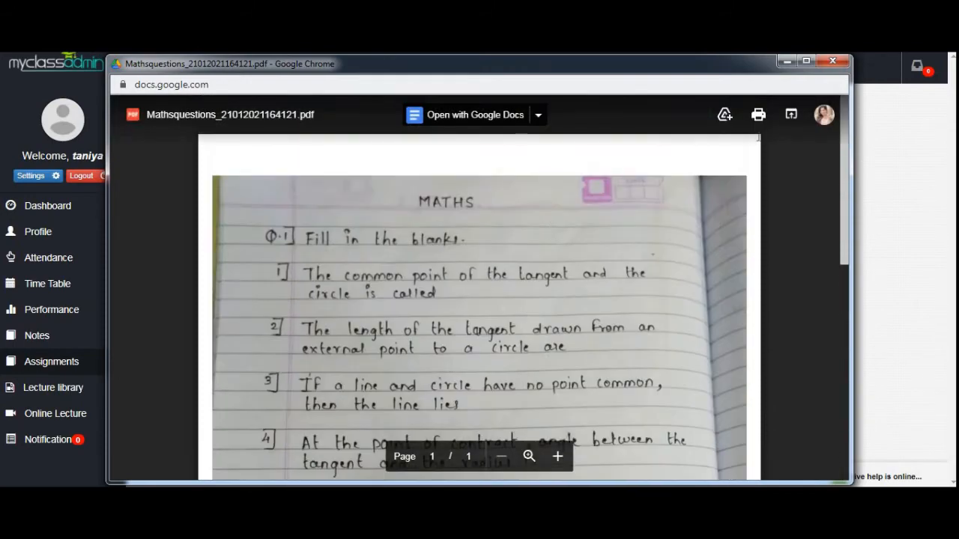
pyautogui.click(831, 61)
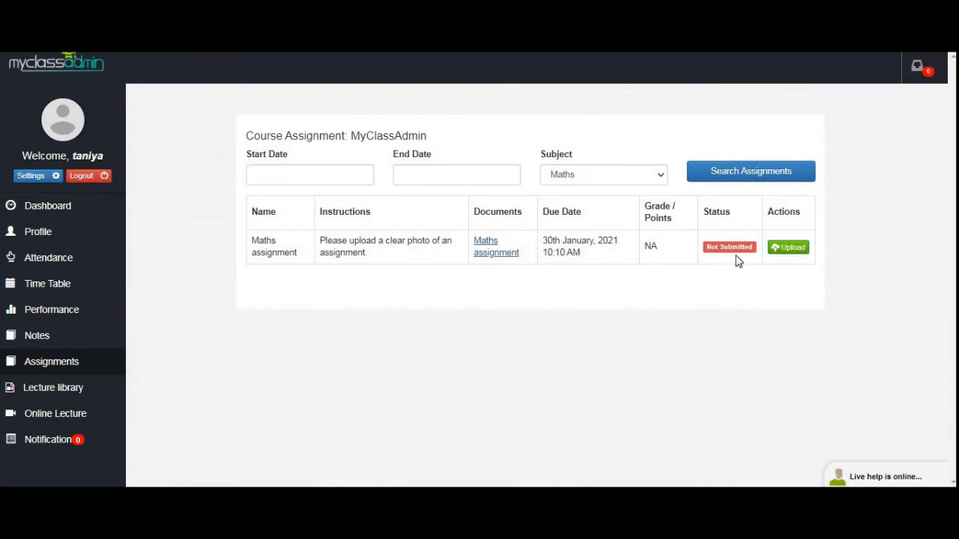
# Start the upload for the Maths assignment and choose Maths answersheet.jpeg from Downloads as the submission file
pyautogui.click(787, 251)
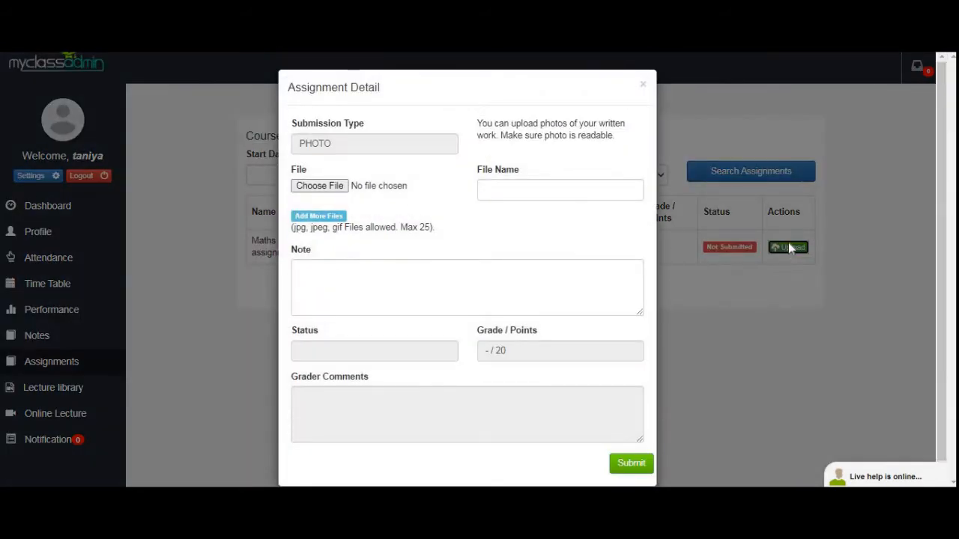
pyautogui.click(327, 187)
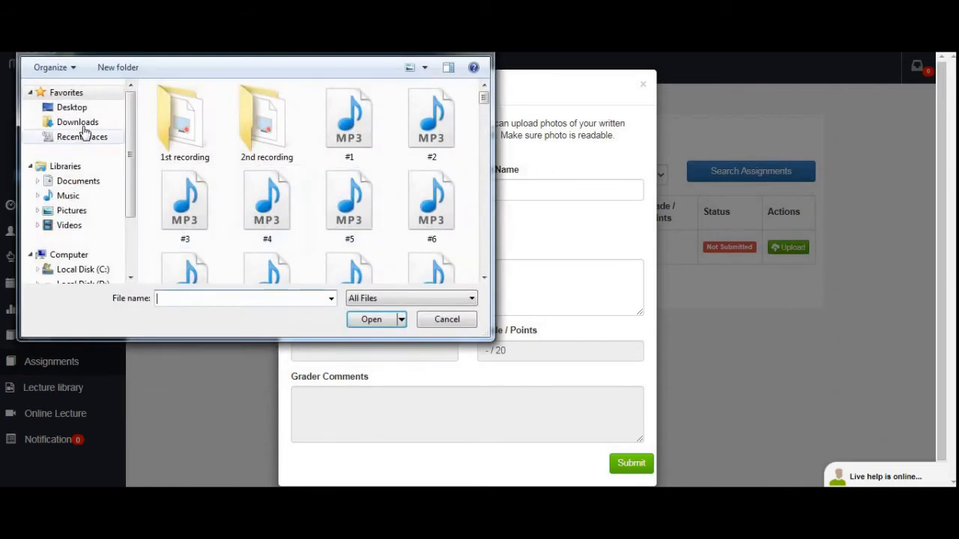
pyautogui.click(77, 122)
pyautogui.click(199, 298)
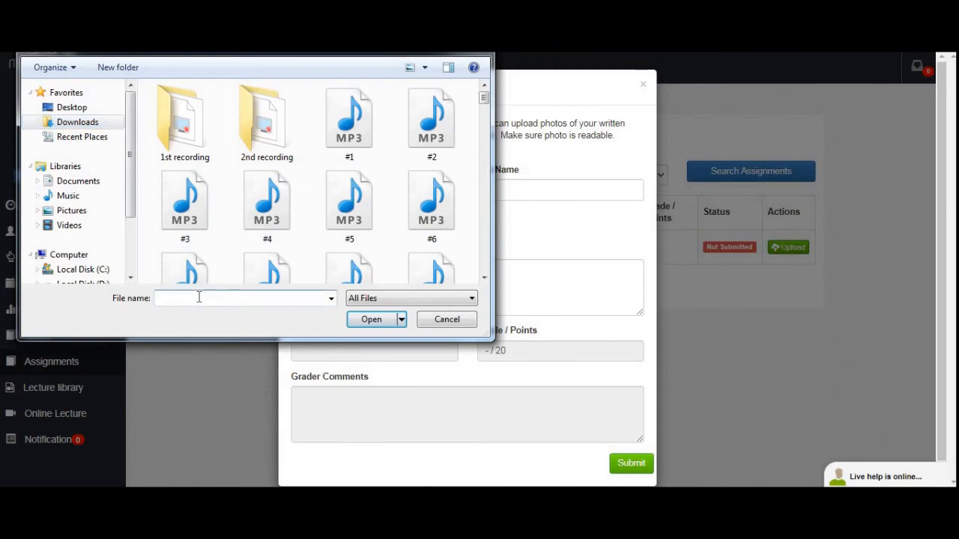
pyautogui.write('math')
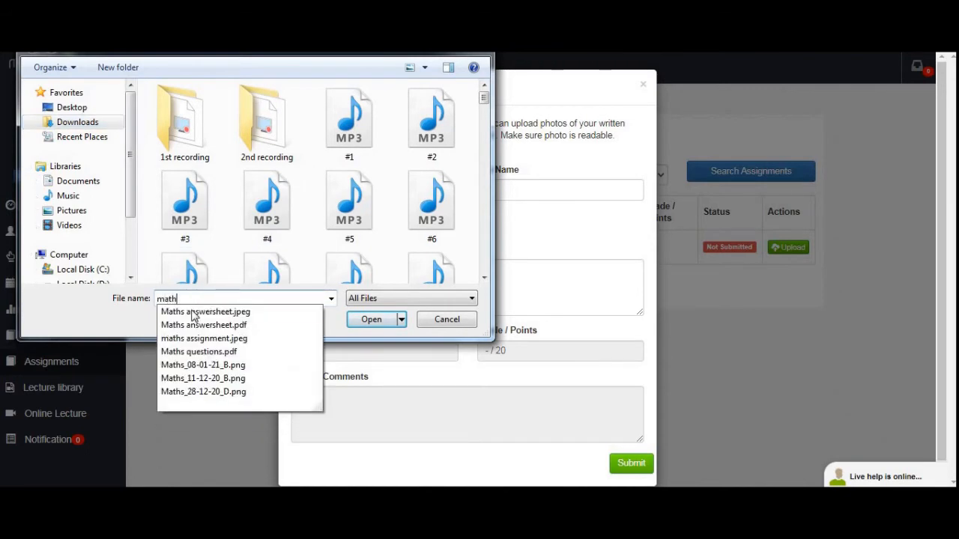
pyautogui.click(378, 319)
pyautogui.click(375, 320)
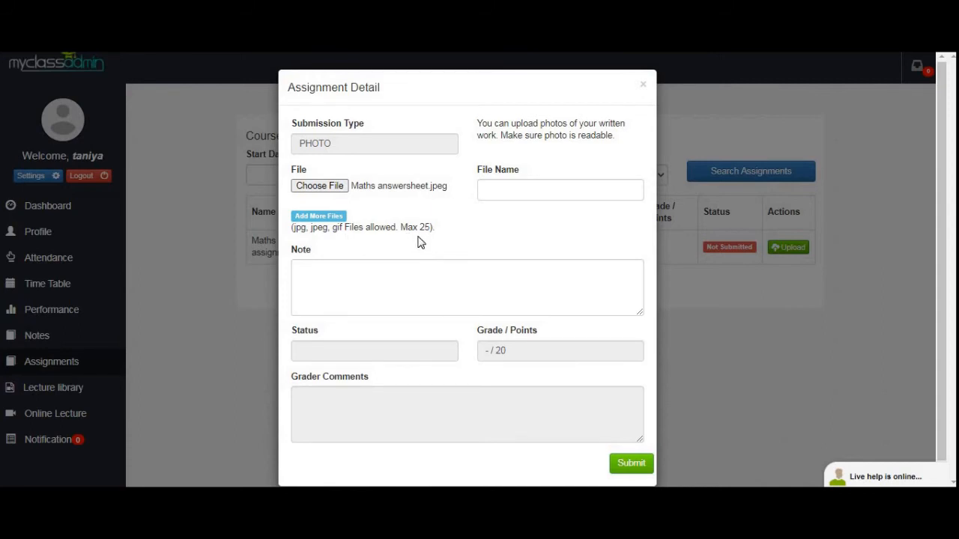
# Name the submission file "Maths answersheet"
pyautogui.click(504, 188)
pyautogui.click(505, 219)
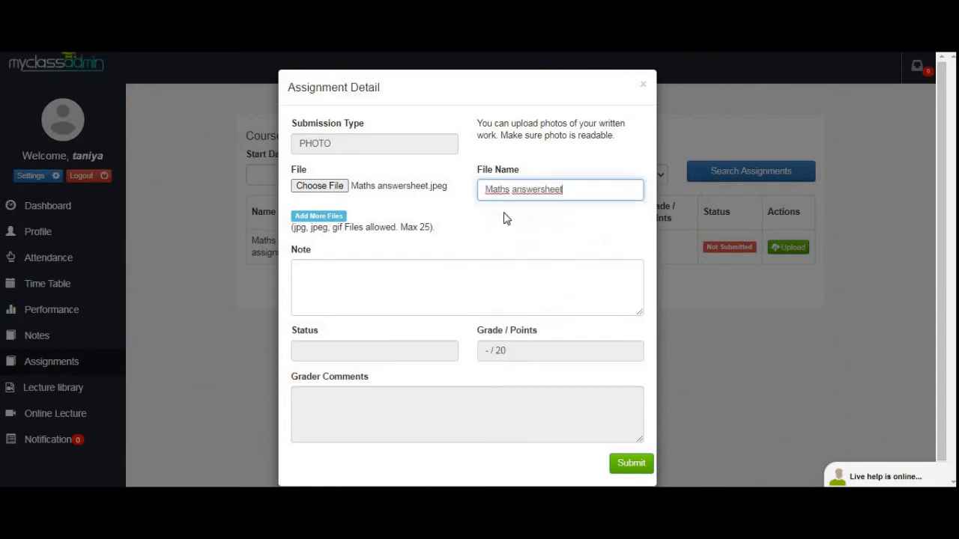
pyautogui.scroll(-1, 505, 220)
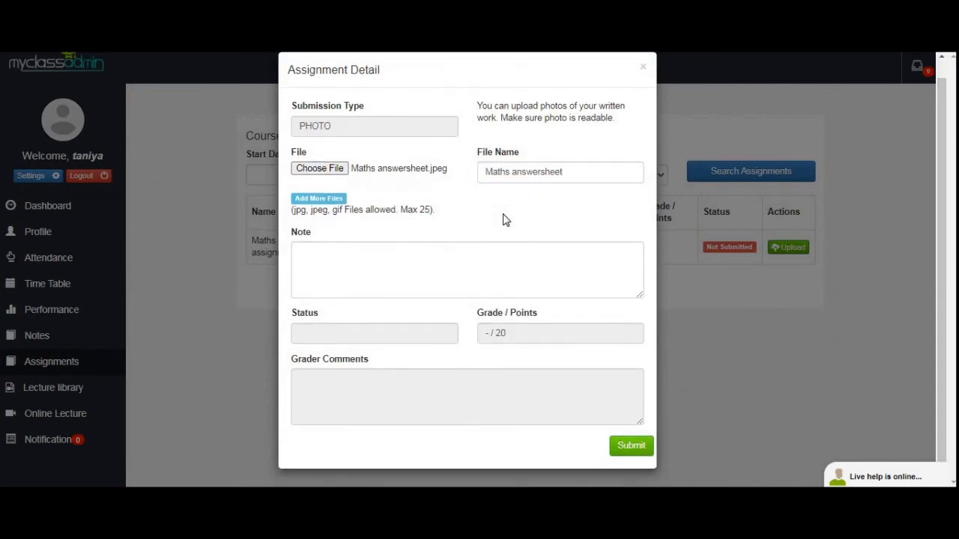
# Add the note "Sir, the assignment was easy." and submit the student's answer sheet
pyautogui.click(334, 259)
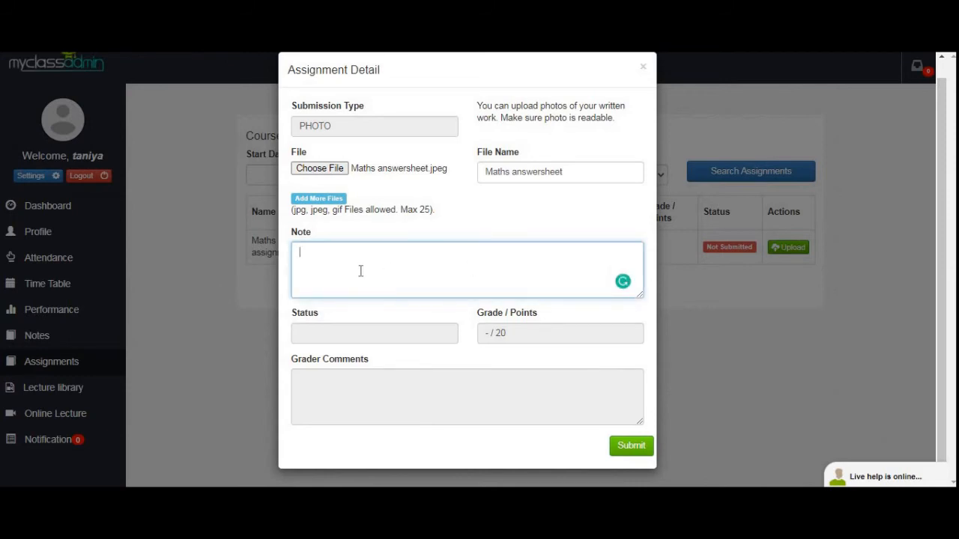
pyautogui.write('Sir, the assignment was easy.')
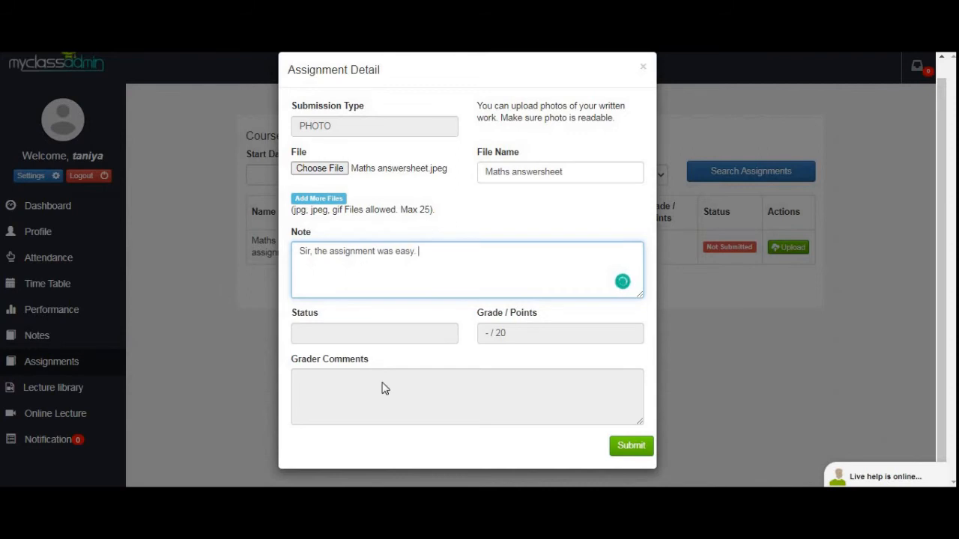
pyautogui.click(633, 452)
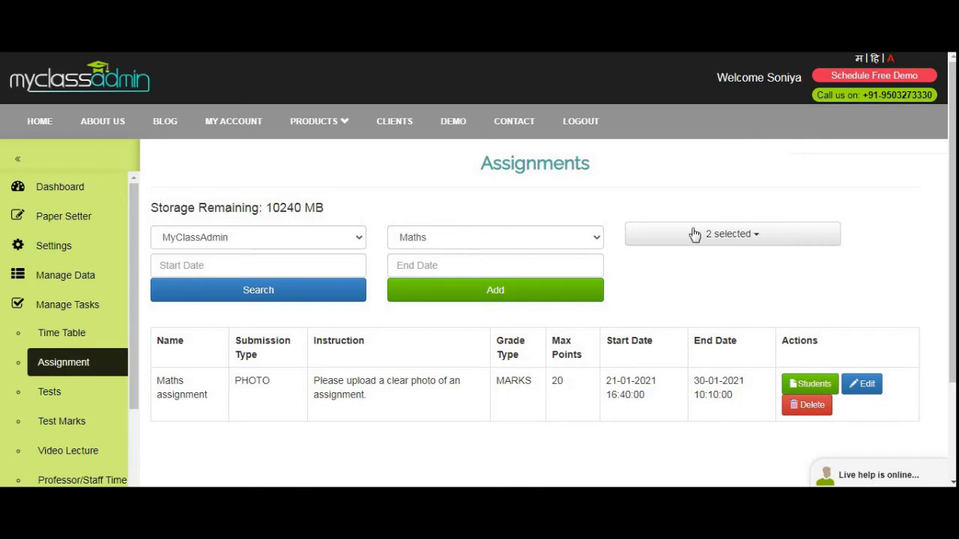
# Open the Maths assignment's student list, view the submitted answer sheet photo in the gallery, and close the photo
pyautogui.scroll(-1, 692, 233)
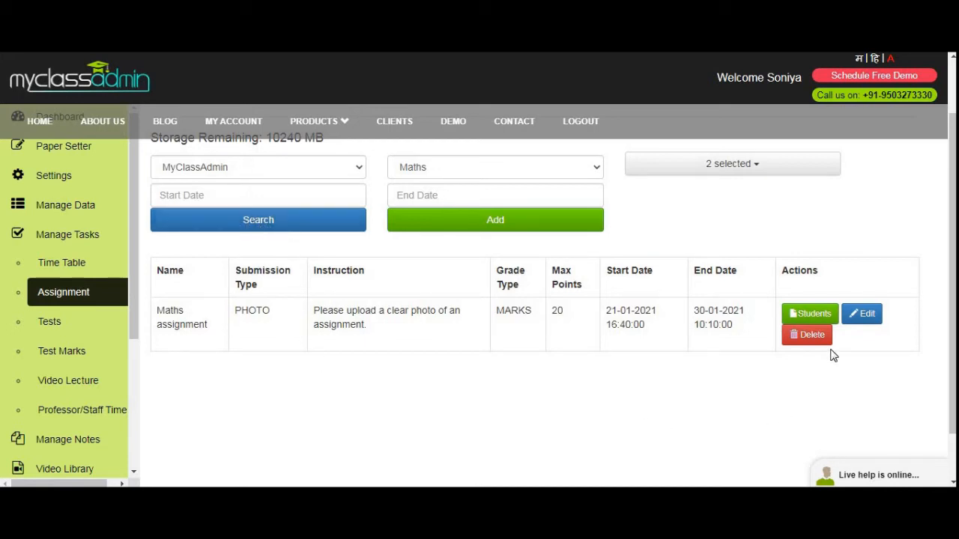
pyautogui.click(798, 315)
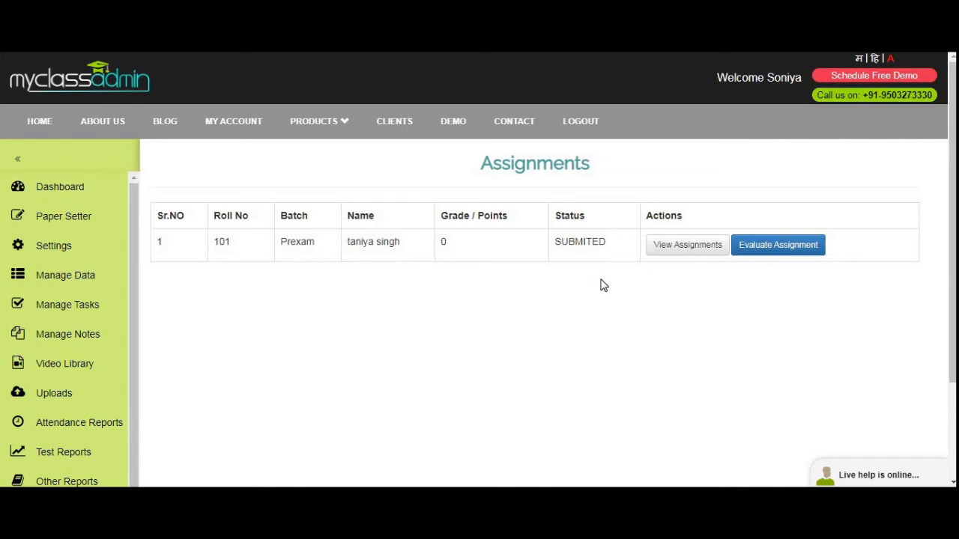
pyautogui.click(671, 253)
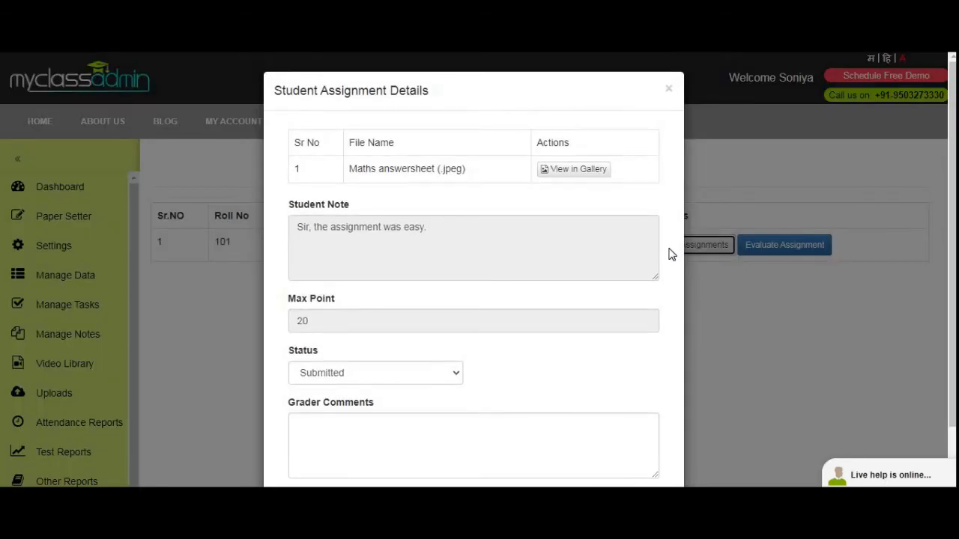
pyautogui.click(571, 171)
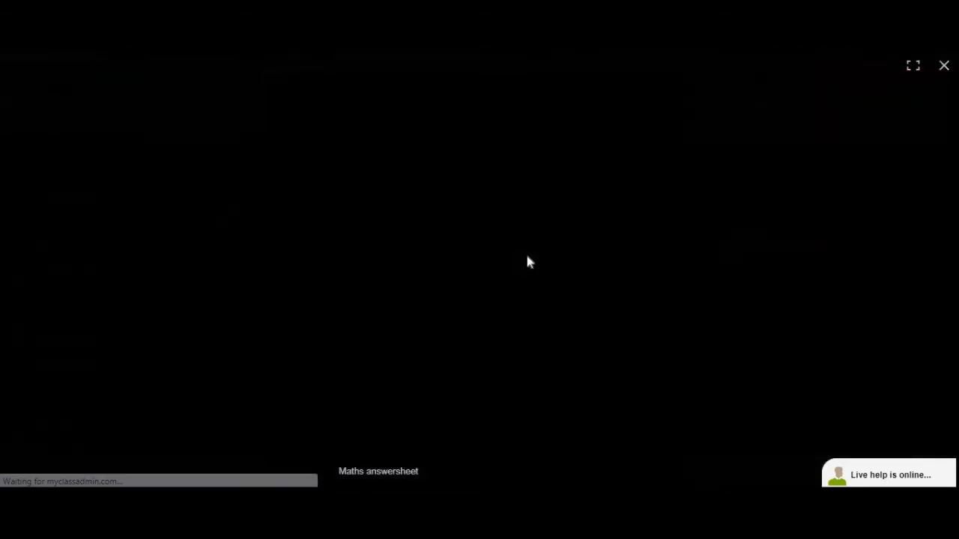
pyautogui.click(494, 296)
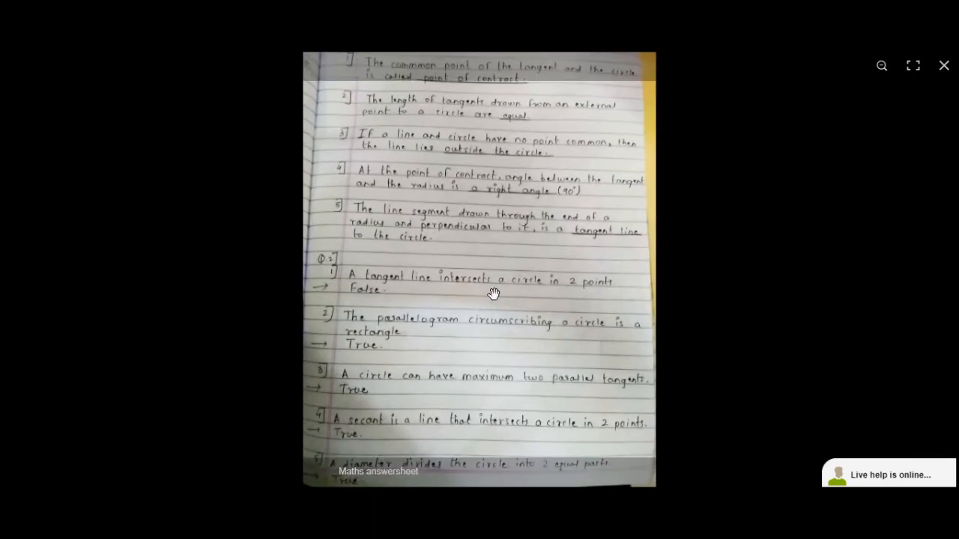
pyautogui.click(492, 293)
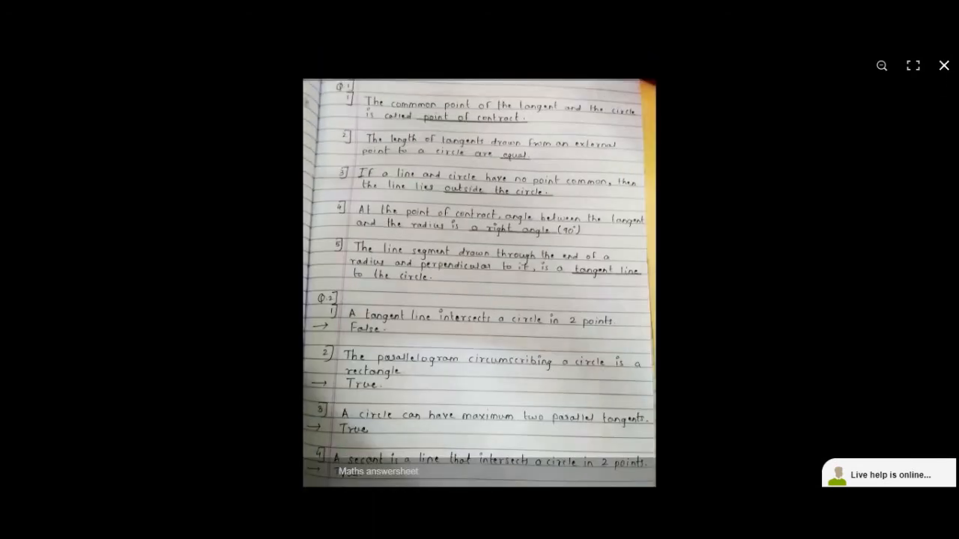
pyautogui.click(944, 66)
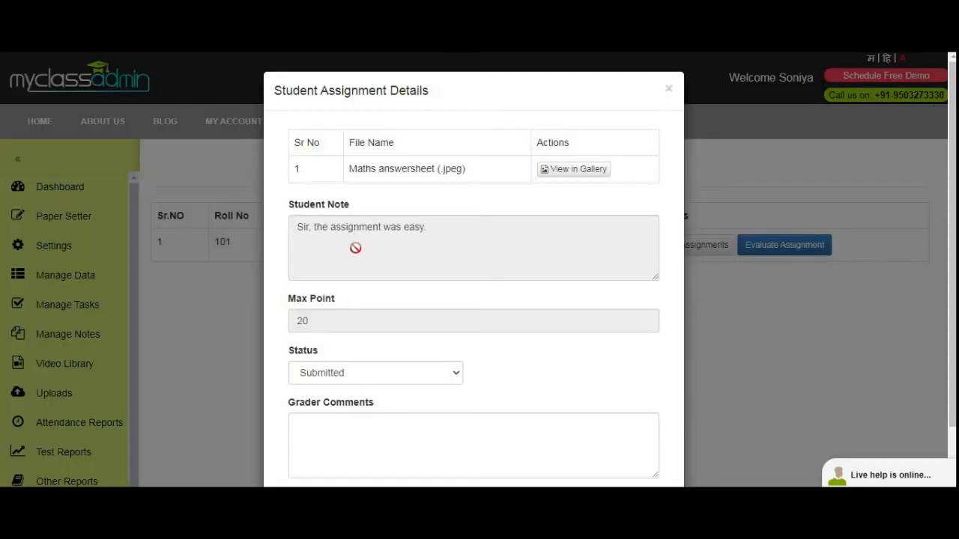
# Set the submission status to Reupload with the grader comment "The photo was not clear, reupload the assignment" and submit it
pyautogui.scroll(-1, 389, 292)
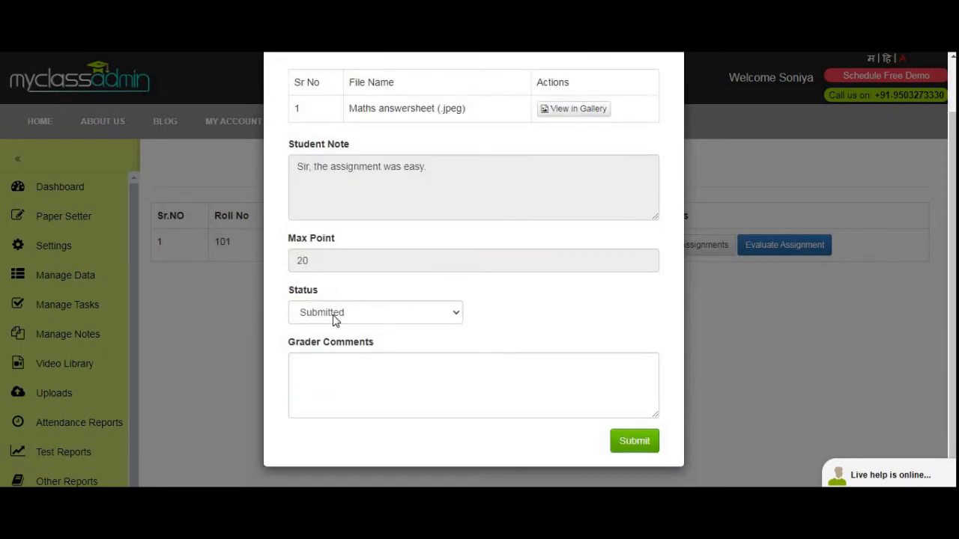
pyautogui.click(339, 314)
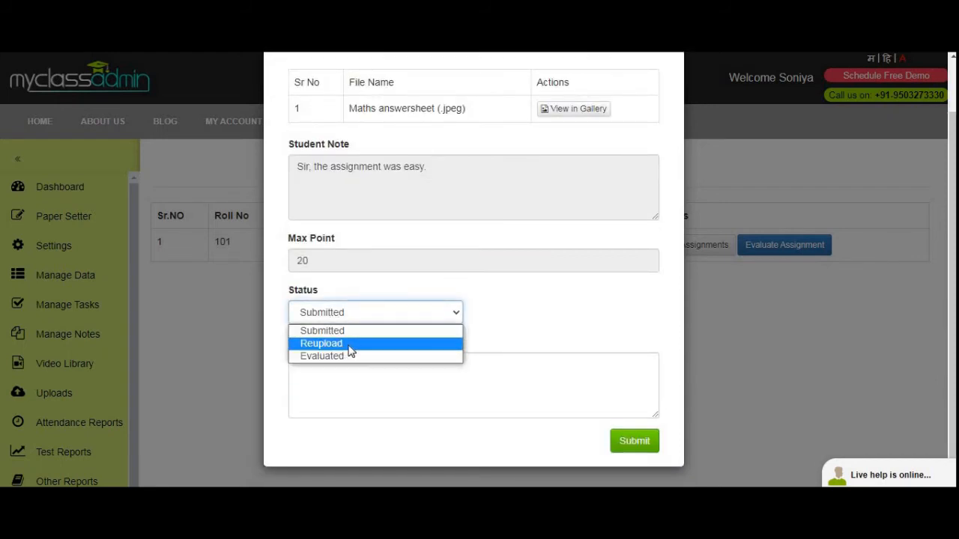
pyautogui.click(349, 344)
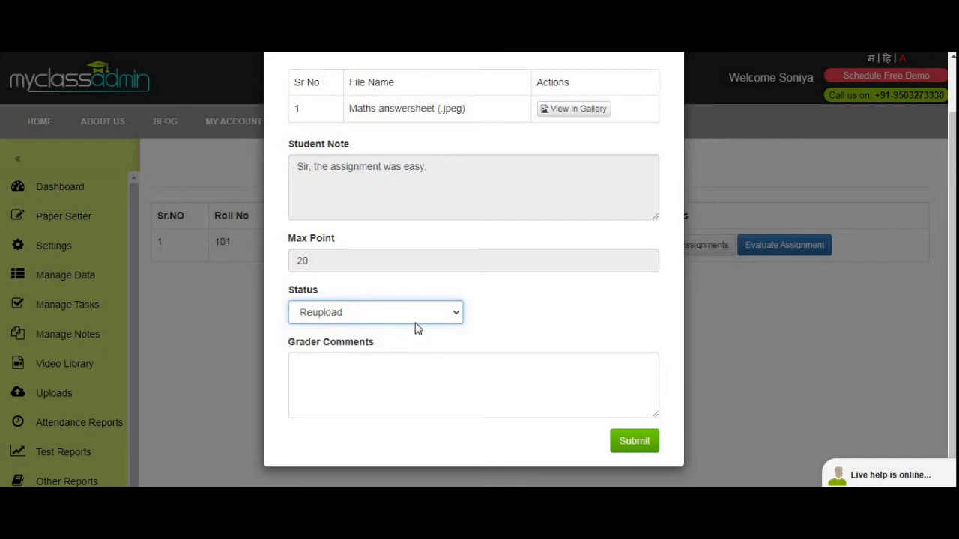
pyautogui.click(372, 373)
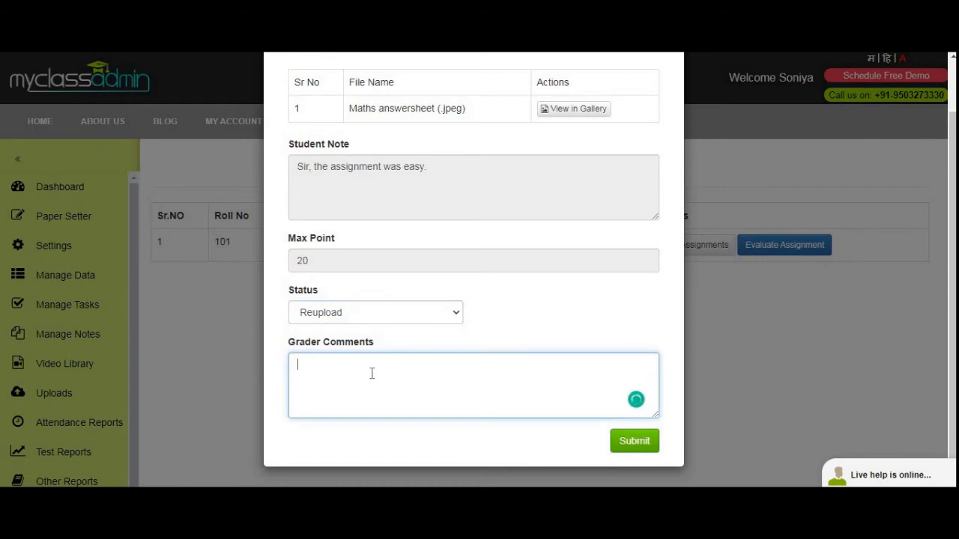
pyautogui.write('The photo was not clear, reupload the assignment')
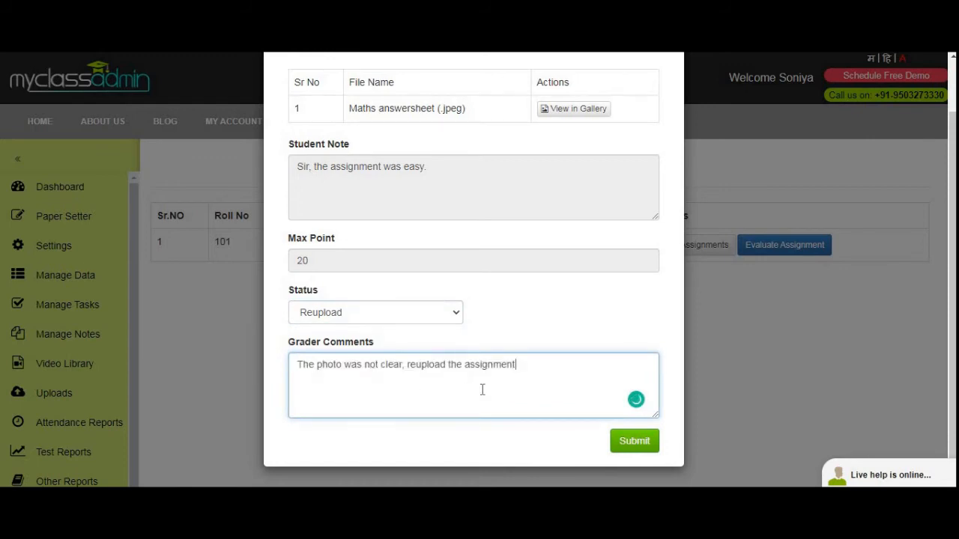
pyautogui.click(638, 445)
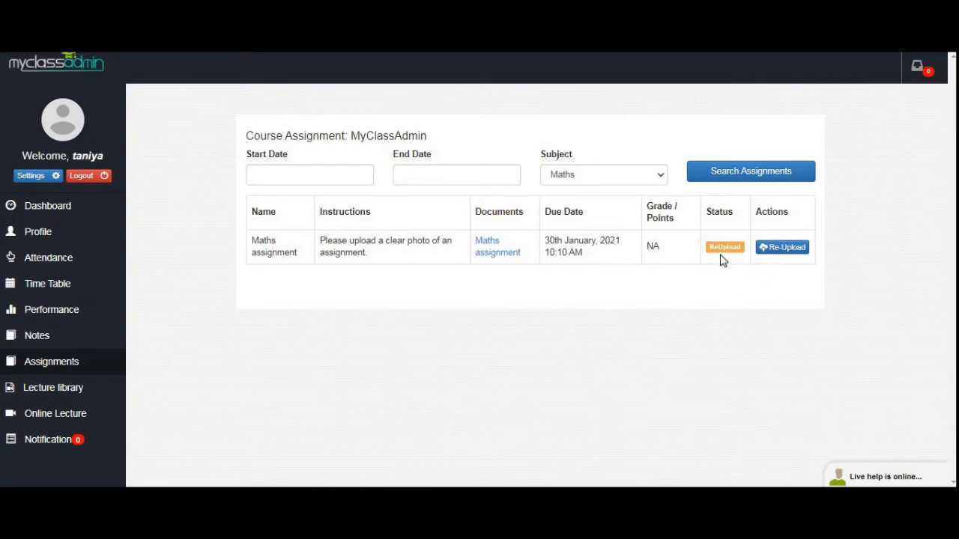
# In the student portal, open the Maths assignment for re-upload and delete the previously submitted answer sheet file
pyautogui.click(784, 247)
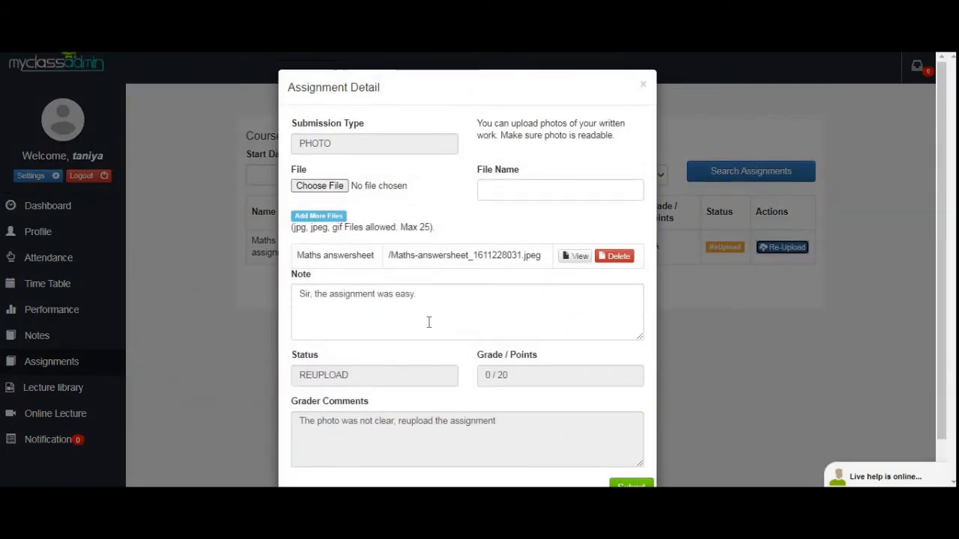
pyautogui.scroll(-2, 420, 327)
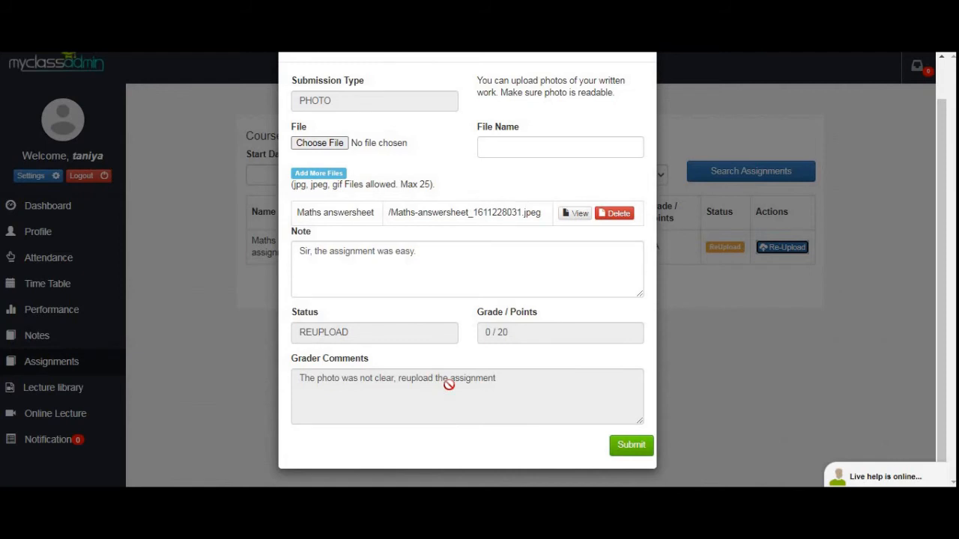
pyautogui.scroll(2, 449, 385)
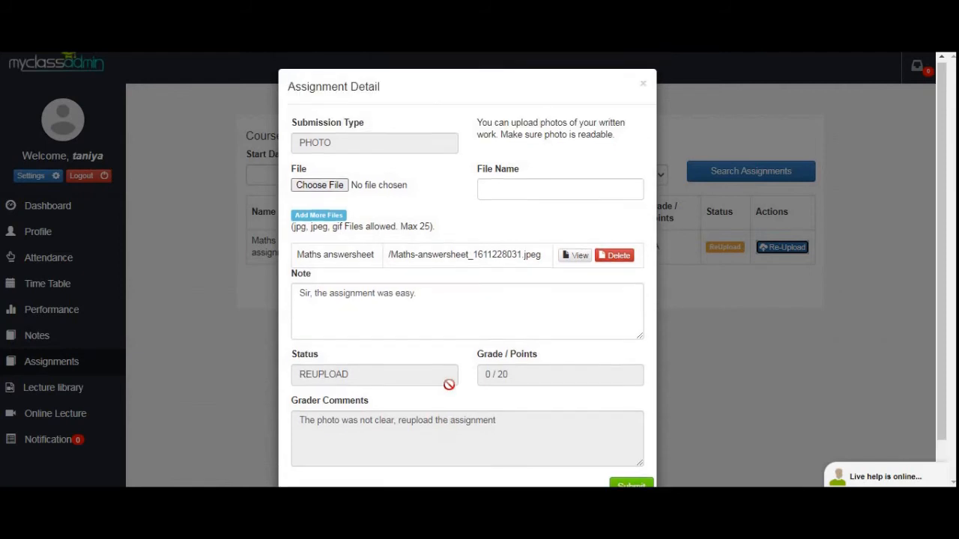
pyautogui.click(619, 257)
pyautogui.click(625, 124)
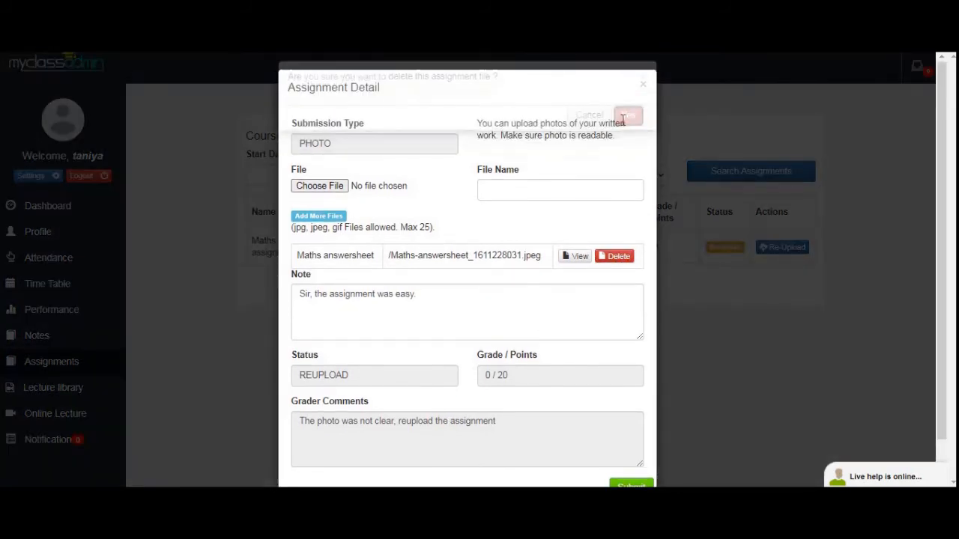
# Choose Maths answersheet.jpeg from Downloads as the replacement submission file
pyautogui.click(320, 186)
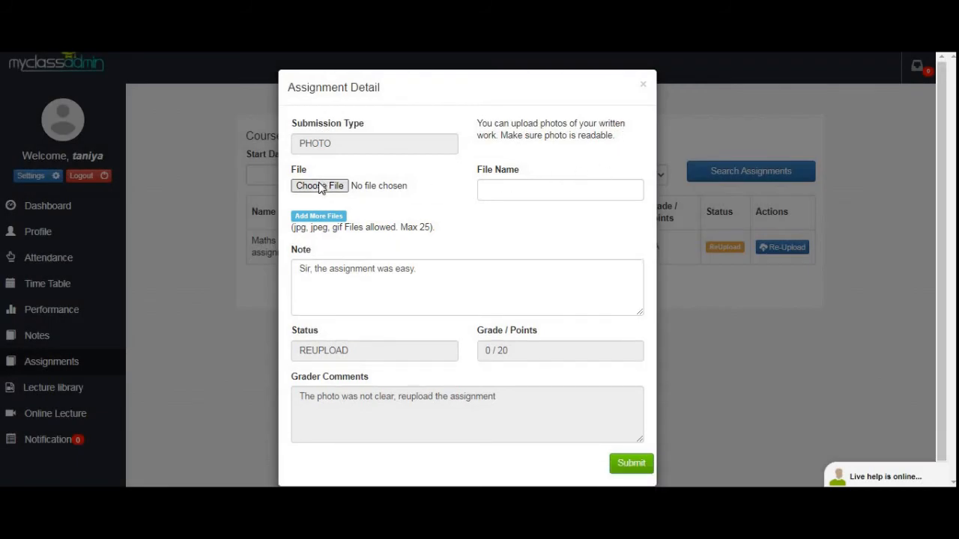
pyautogui.click(86, 123)
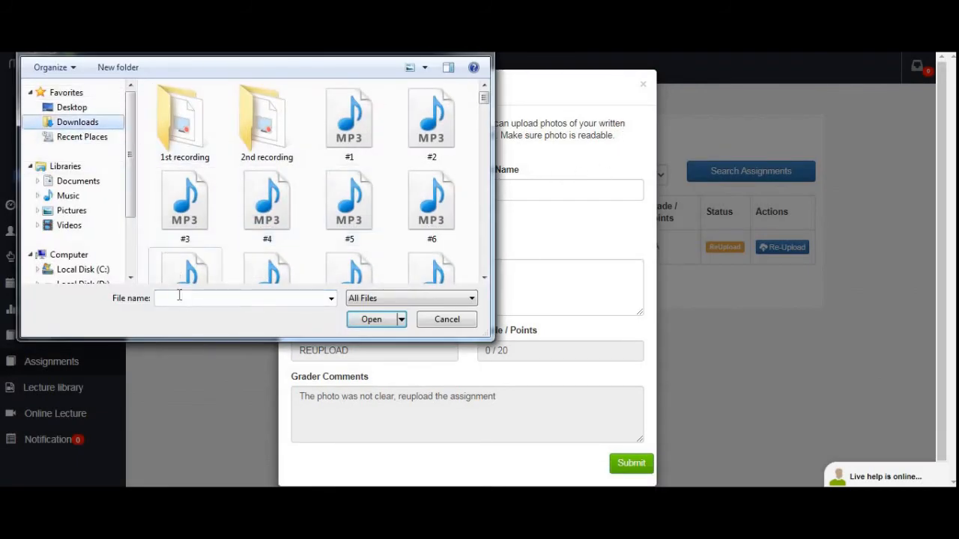
pyautogui.click(180, 298)
pyautogui.write('maths')
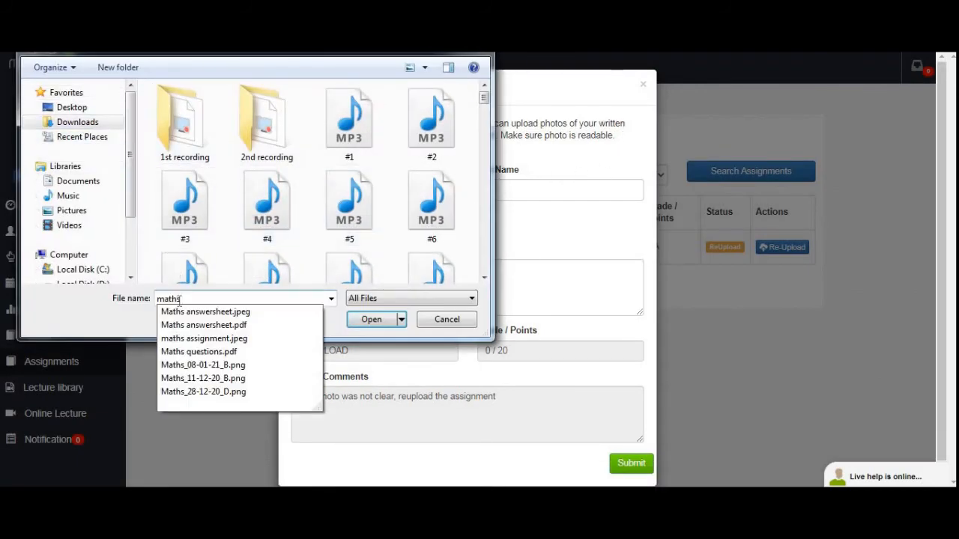
pyautogui.click(376, 321)
# Name the replacement file "reuploaded assignment of maths" and submit the re-uploaded assignment
pyautogui.click(512, 191)
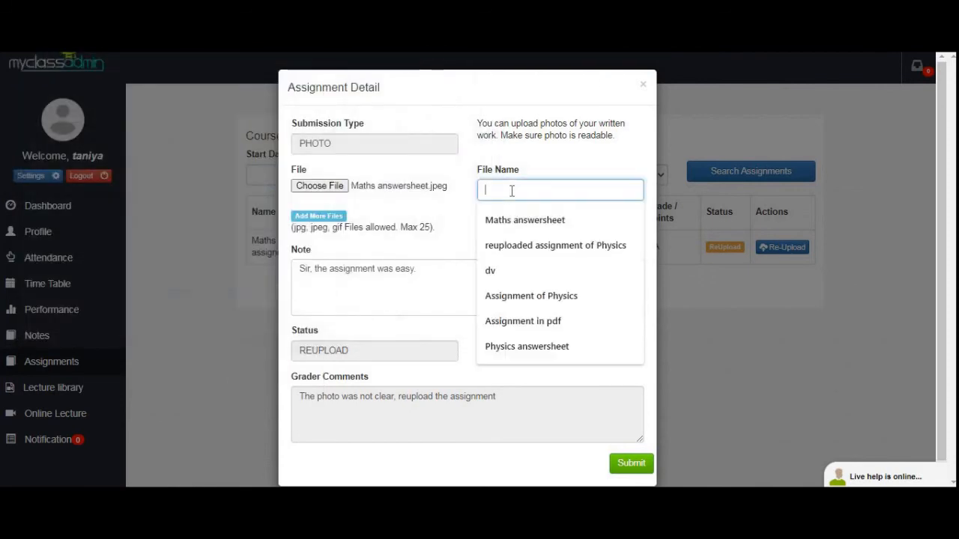
pyautogui.click(502, 186)
pyautogui.click(501, 186)
pyautogui.write('reuploaded assignment of maths')
pyautogui.click(464, 208)
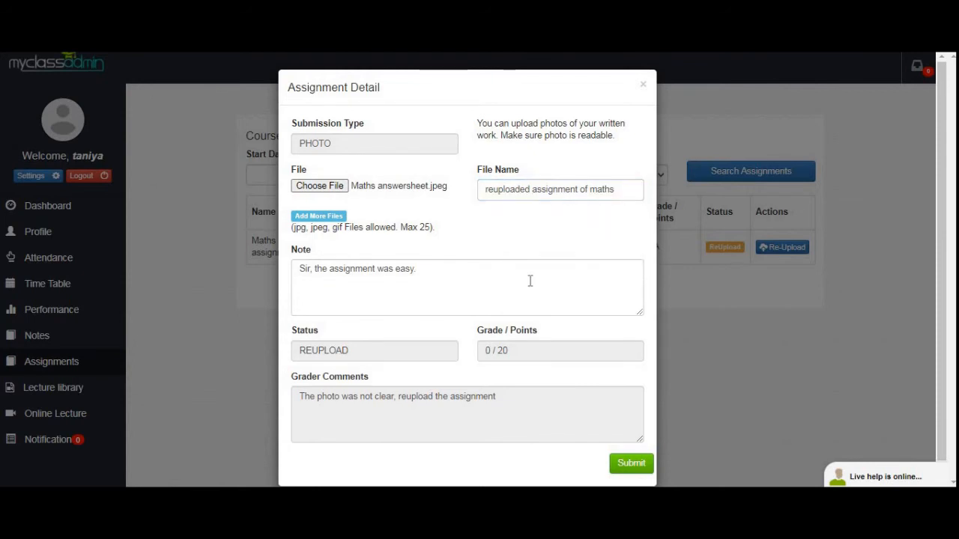
pyautogui.click(631, 465)
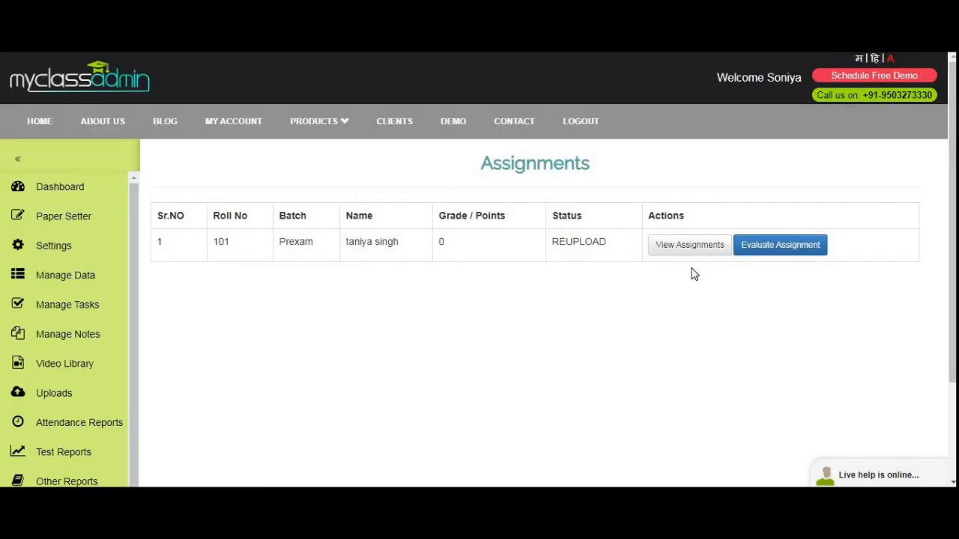
# In the admin's student list, open the submission details, view the re-uploaded answer sheet in the gallery, and close the photo
pyautogui.click(683, 253)
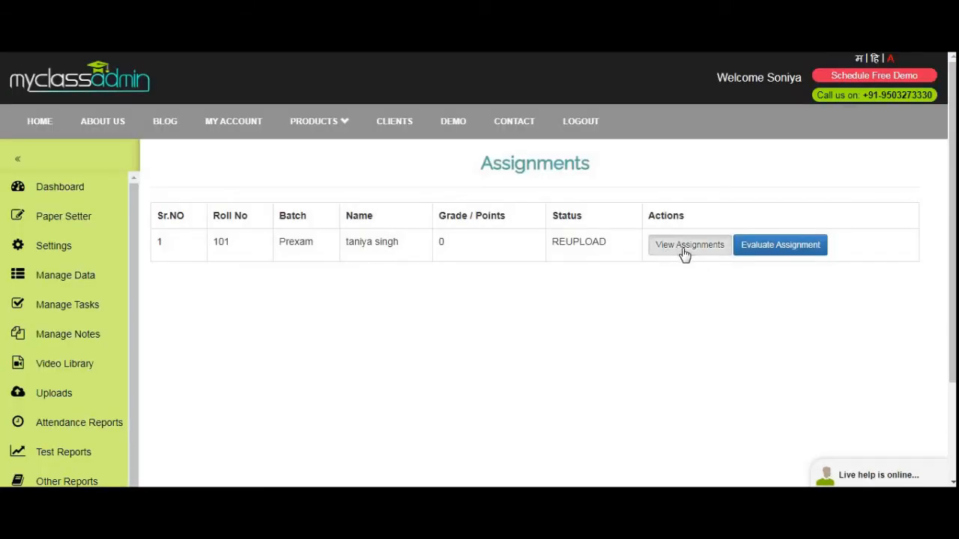
pyautogui.scroll(-1, 534, 268)
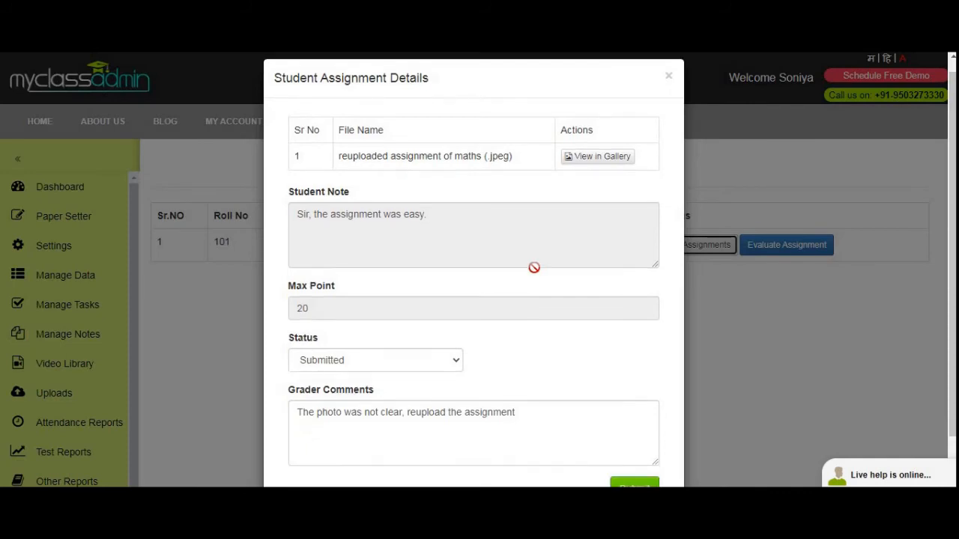
pyautogui.scroll(1, 542, 227)
pyautogui.click(588, 170)
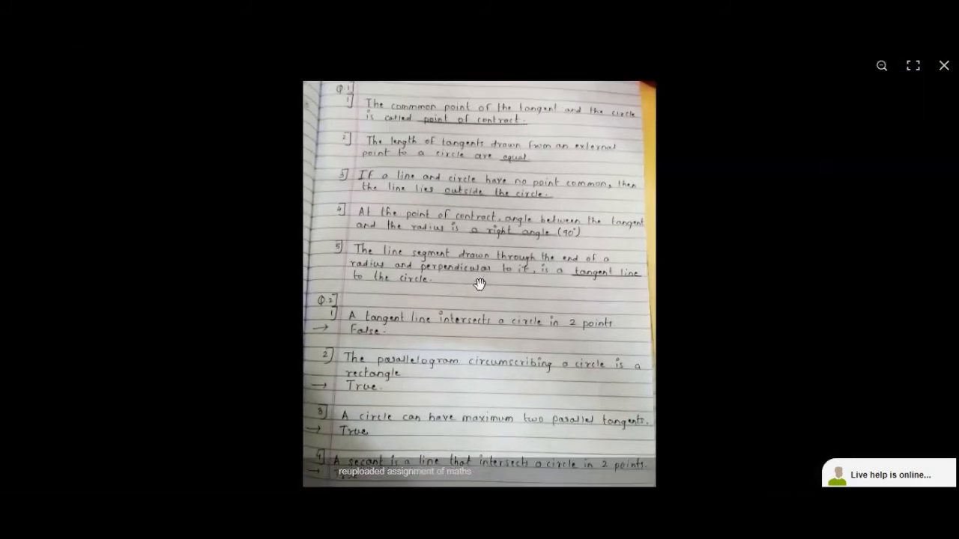
pyautogui.scroll(-1, 477, 286)
pyautogui.scroll(1, 475, 289)
pyautogui.click(944, 68)
# Set the submission status to Evaluated and replace the grader comment with "Good"
pyautogui.scroll(-1, 388, 370)
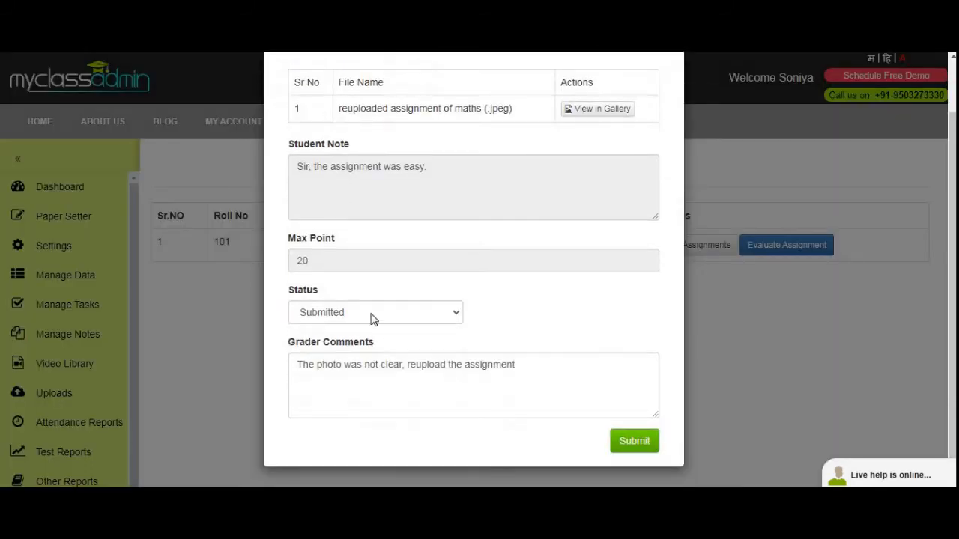
pyautogui.click(372, 314)
pyautogui.click(367, 356)
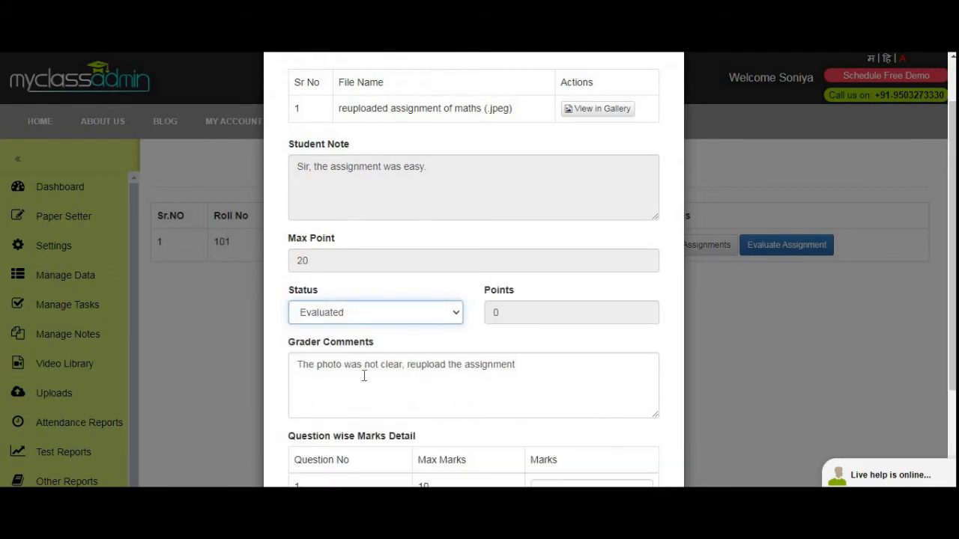
pyautogui.scroll(-1, 388, 357)
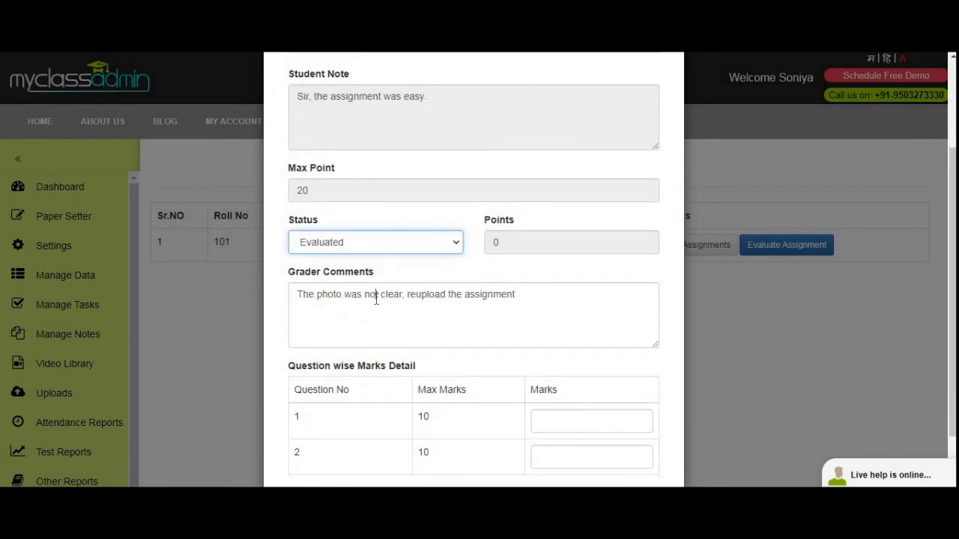
pyautogui.tripleClick(376, 298)
pyautogui.press('BackSpace')
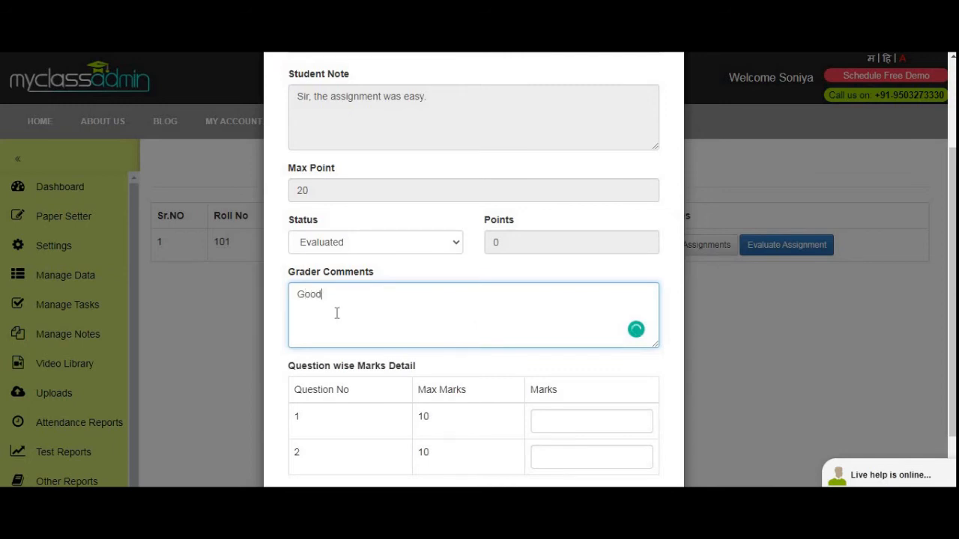
# Enter 10 marks for question 1 and 9 marks for question 2, and submit the evaluation
pyautogui.scroll(-1, 337, 313)
pyautogui.click(578, 355)
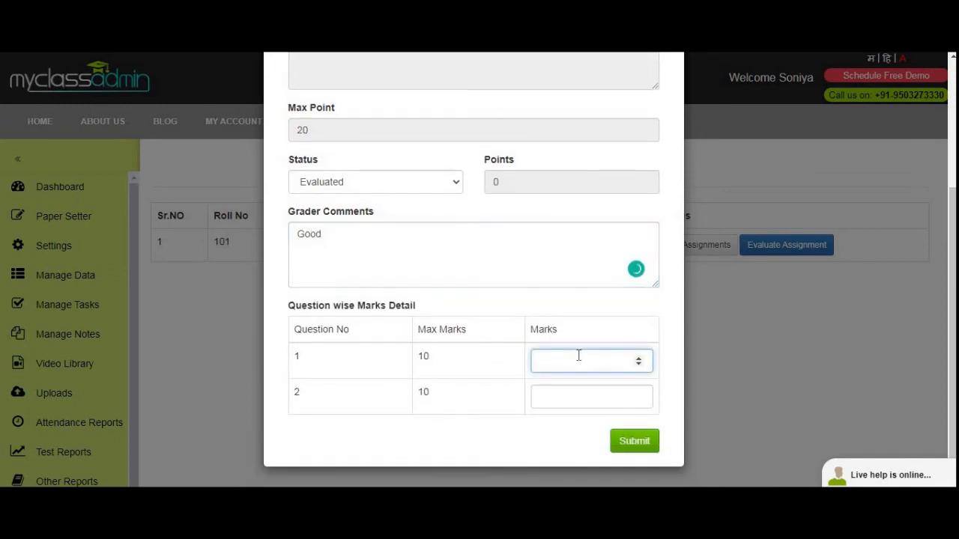
pyautogui.click(574, 398)
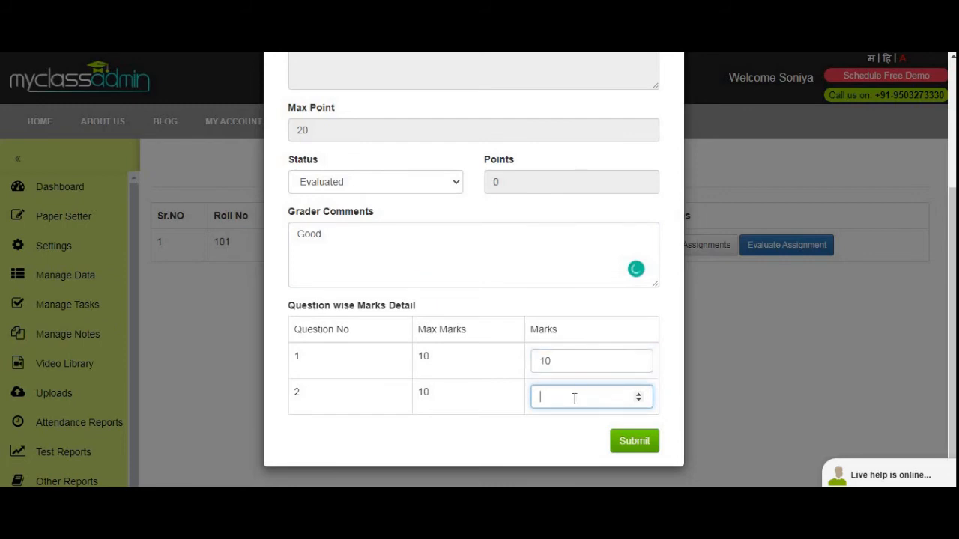
pyautogui.click(634, 444)
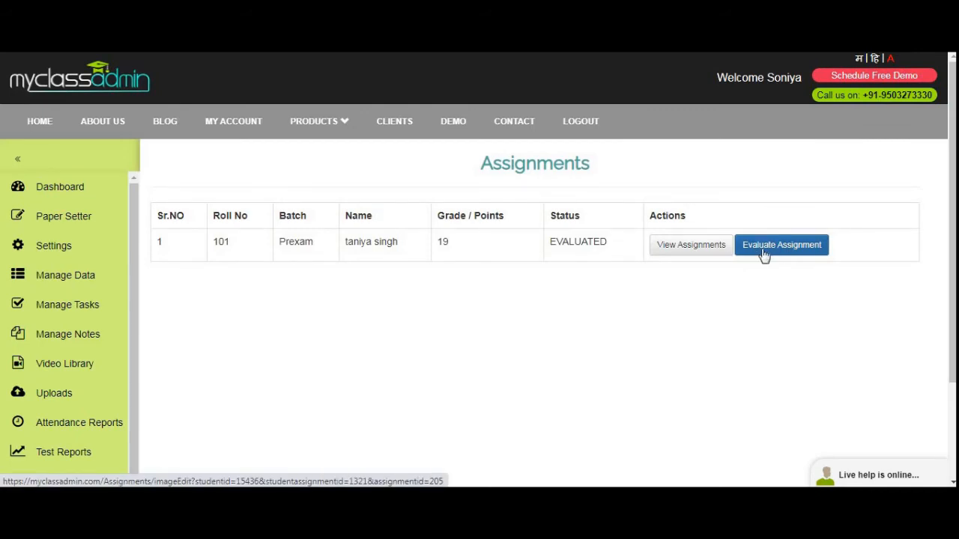
# Open the submission for image evaluation, box the "False" answer in Q.2, and draw check marks on Q.2 item 2 and Q.1 item 1
pyautogui.click(764, 254)
pyautogui.scroll(-3, 552, 338)
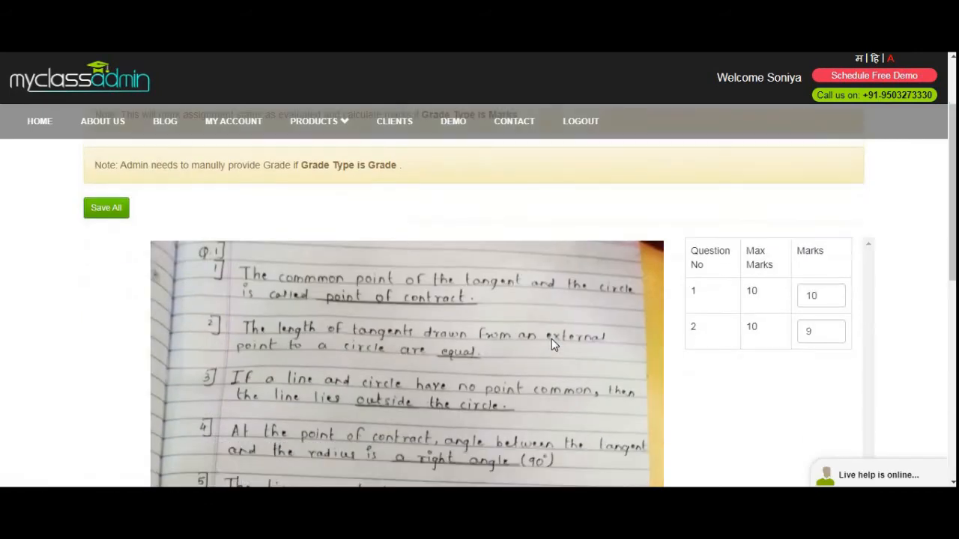
pyautogui.scroll(-2, 560, 322)
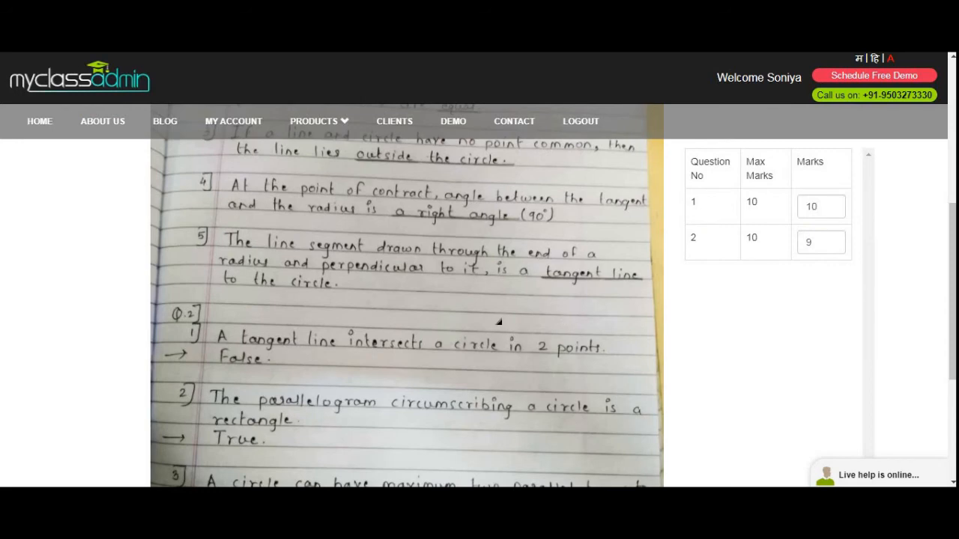
pyautogui.scroll(-1, 488, 322)
pyautogui.scroll(2, 444, 315)
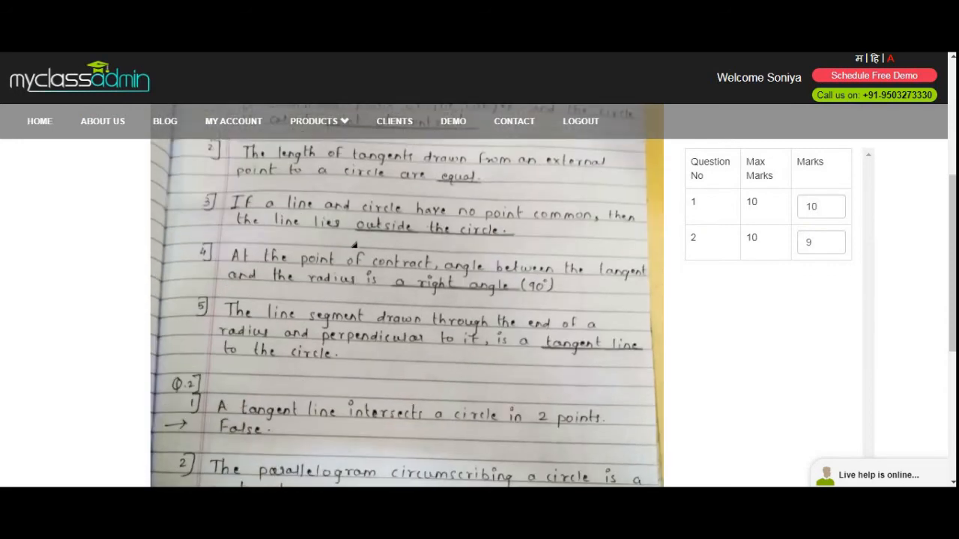
pyautogui.scroll(-1, 329, 270)
pyautogui.moveTo(262, 337)
pyautogui.mouseDown()
pyautogui.moveTo(222, 354)
pyautogui.moveTo(241, 375)
pyautogui.moveTo(269, 349)
pyautogui.moveTo(267, 337)
pyautogui.mouseUp()
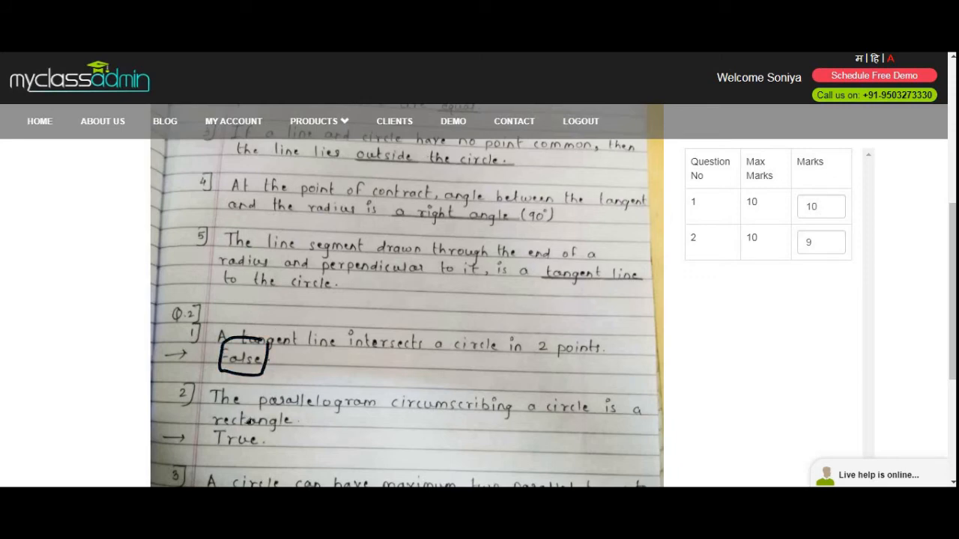
pyautogui.moveTo(232, 441)
pyautogui.mouseDown()
pyautogui.moveTo(253, 443)
pyautogui.moveTo(272, 426)
pyautogui.mouseUp()
pyautogui.scroll(2, 335, 307)
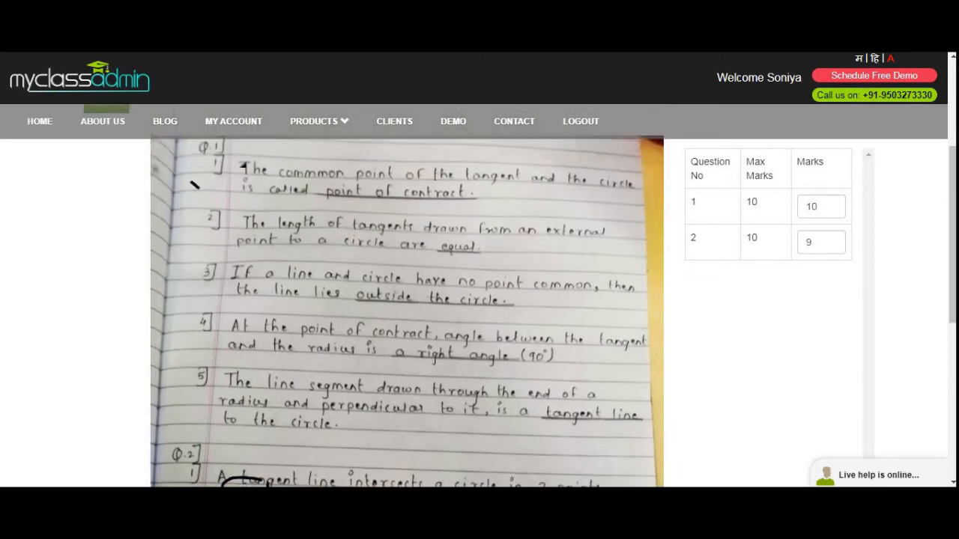
pyautogui.moveTo(198, 189); pyautogui.dragTo(233, 180)
# Add the text annotation "Good" on the answer sheet below the first Q.1 answer
pyautogui.rightClick(527, 214)
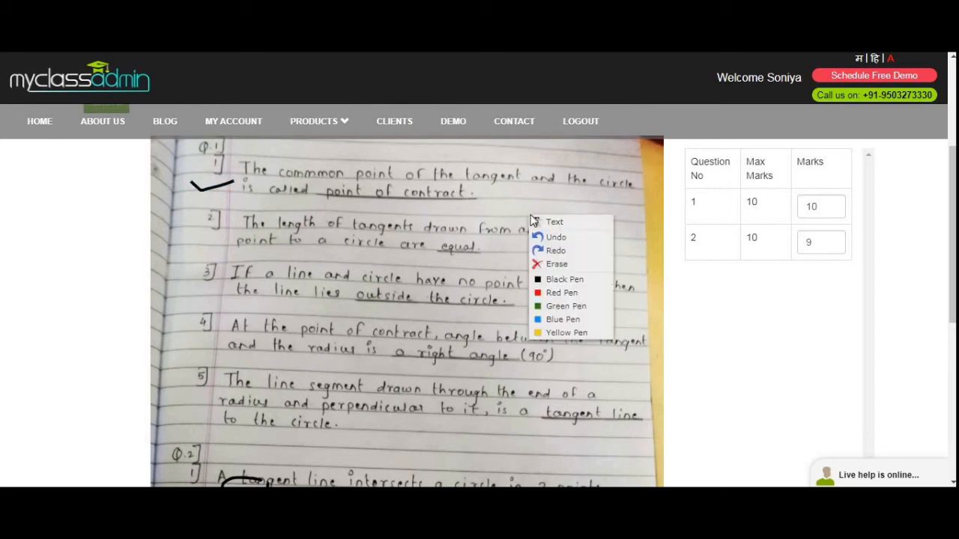
pyautogui.click(570, 207)
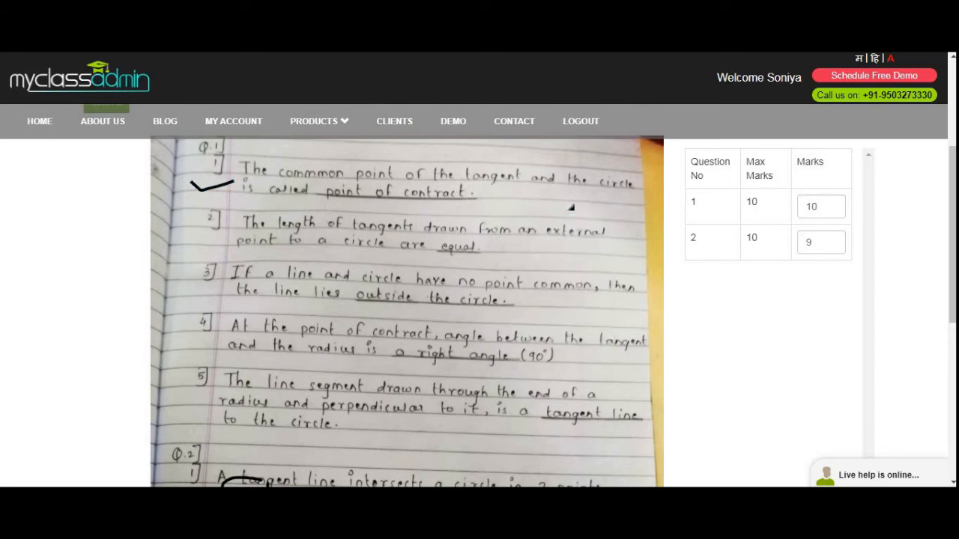
pyautogui.click(570, 207)
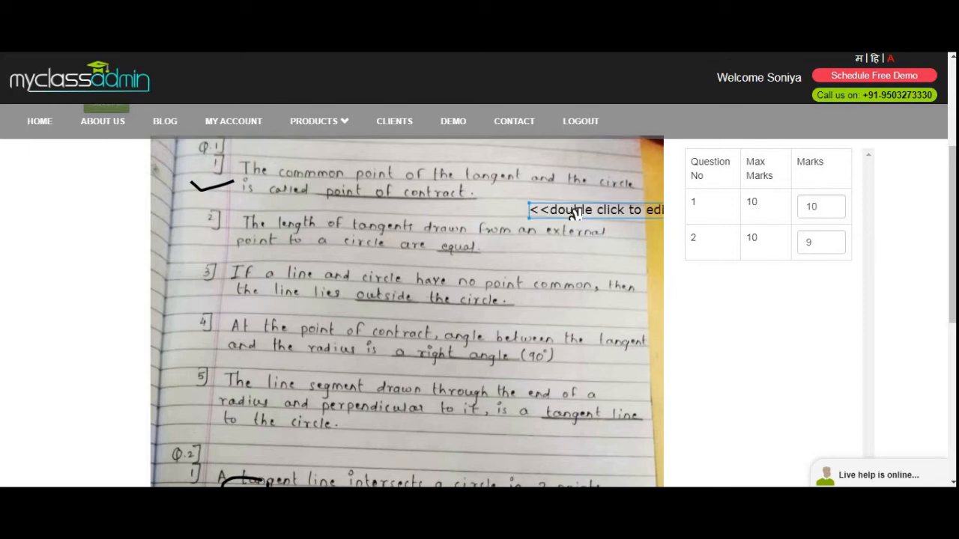
pyautogui.doubleClick(574, 211)
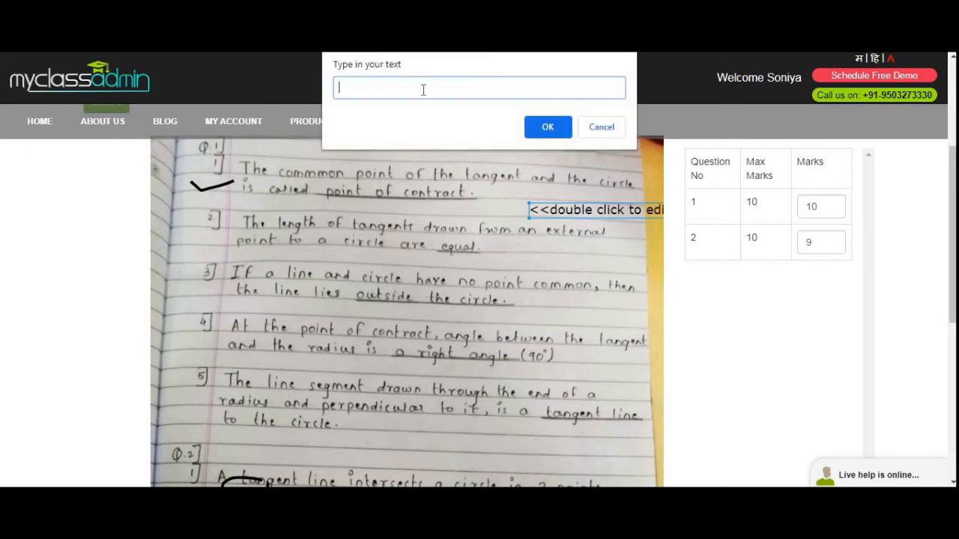
pyautogui.click(547, 127)
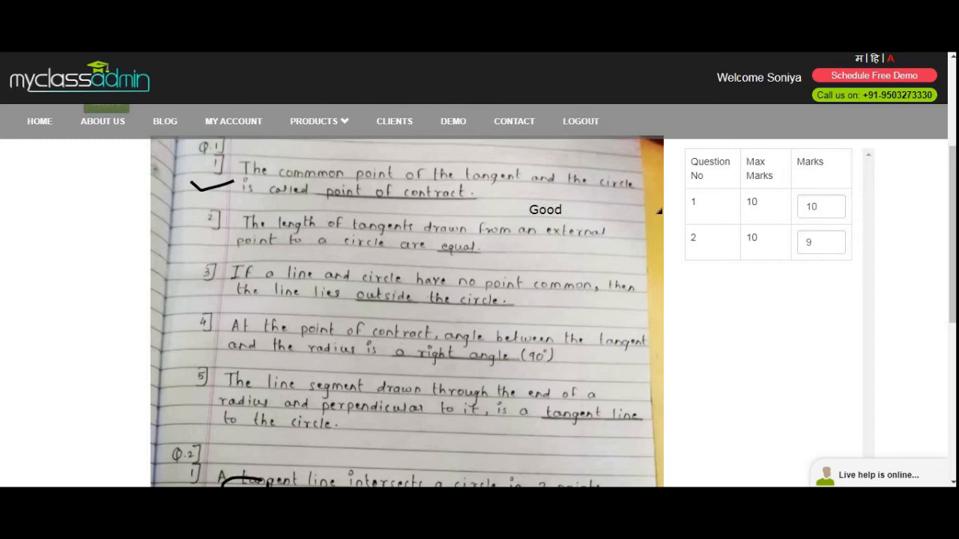
# Save all annotations and question marks on the answer sheet and dismiss the confirmation
pyautogui.click(817, 208)
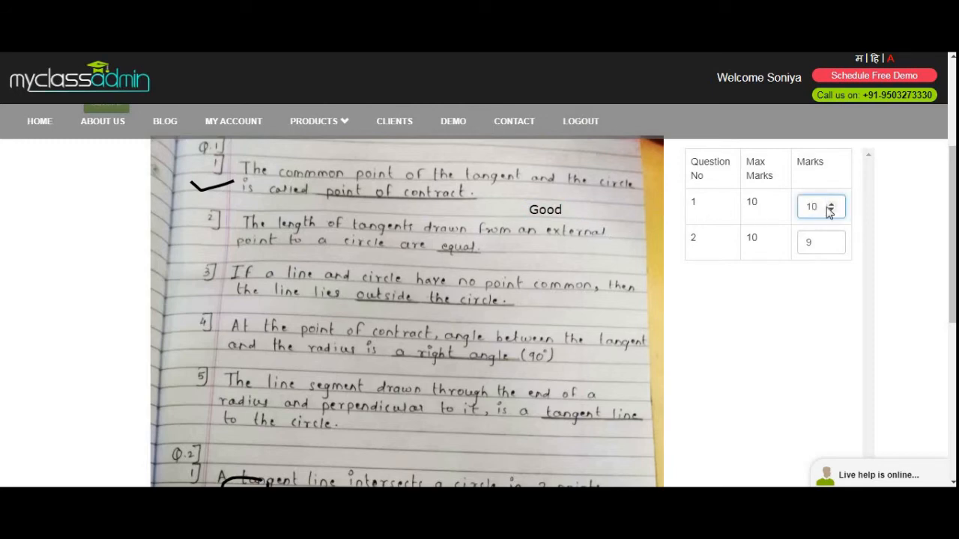
pyautogui.scroll(3, 753, 293)
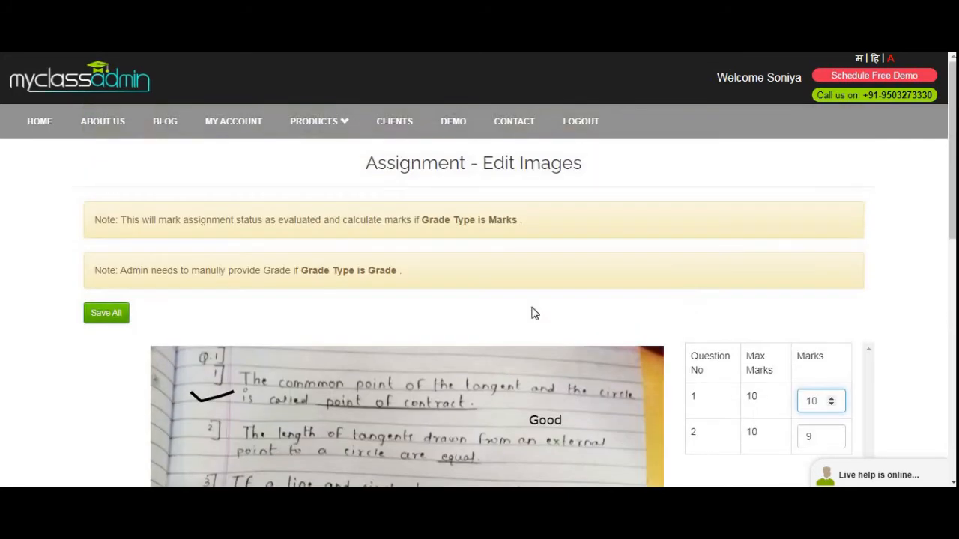
pyautogui.click(102, 320)
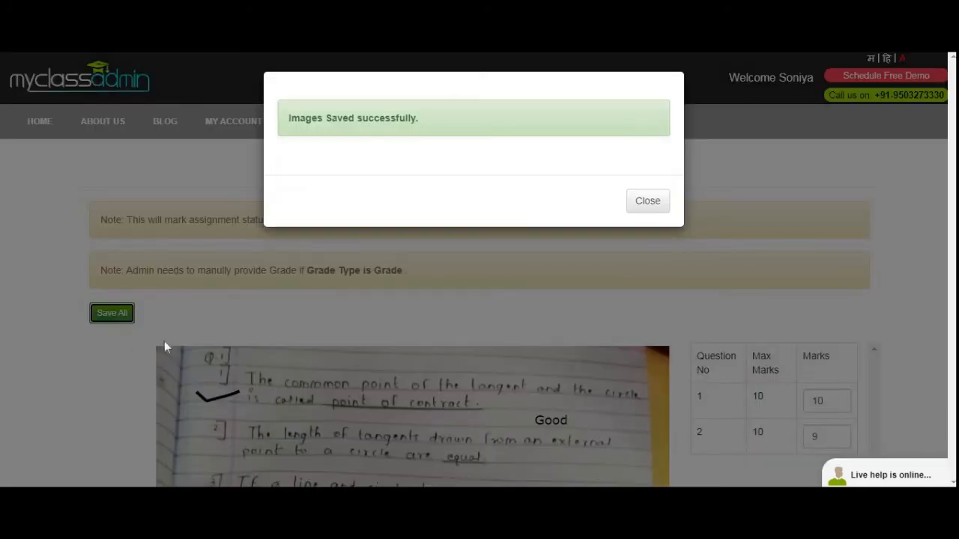
pyautogui.click(642, 209)
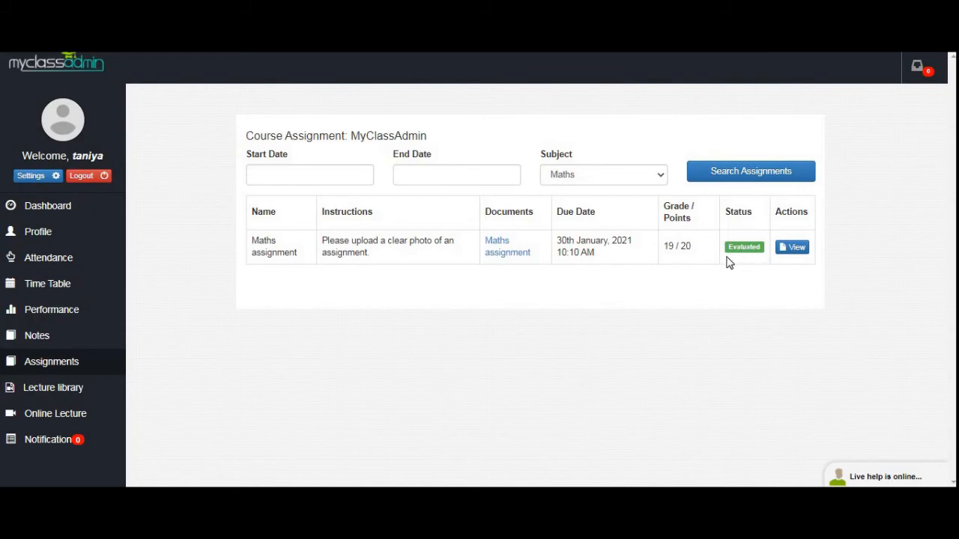
# In the student's assignment list, review the evaluated assignment's details and question-wise marks, view the annotated answer sheet, and close the image
pyautogui.click(791, 255)
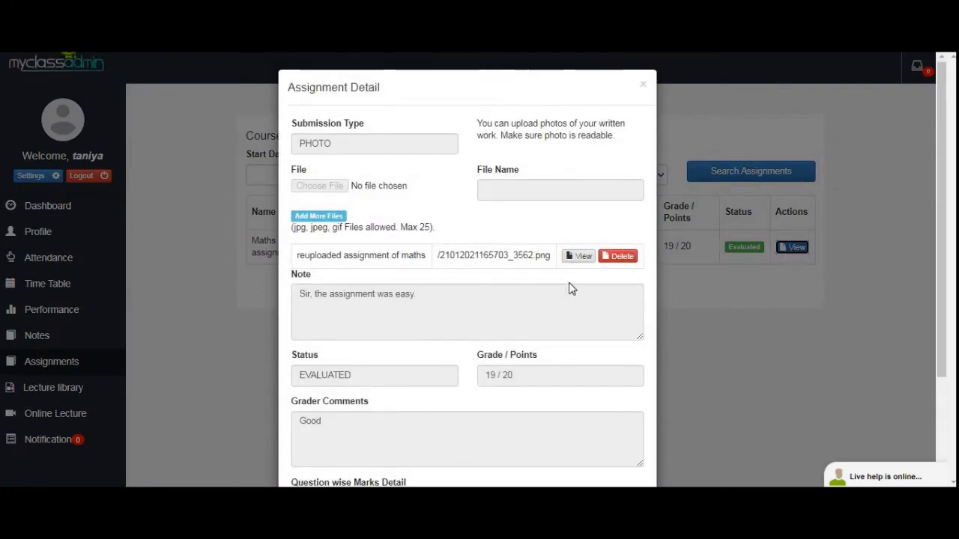
pyautogui.scroll(-2, 574, 289)
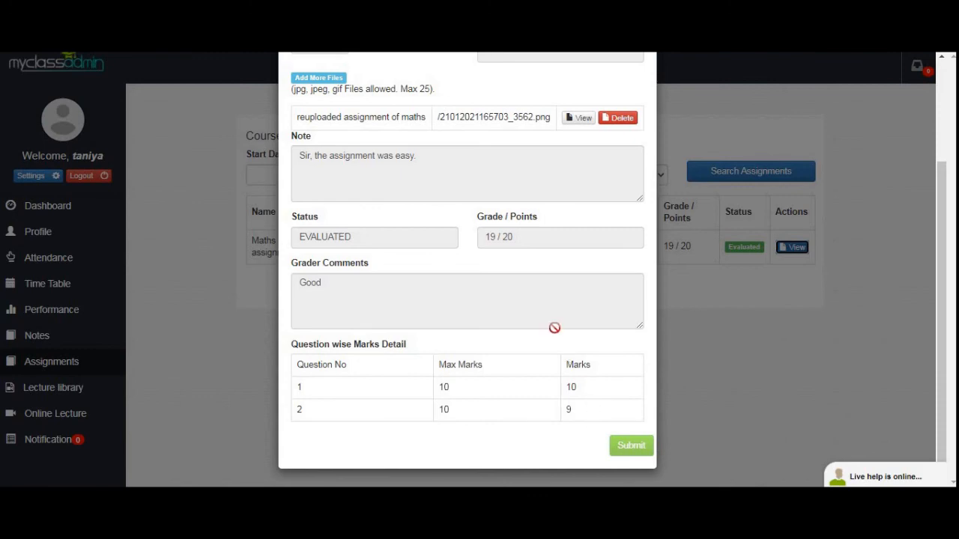
pyautogui.scroll(2, 573, 314)
pyautogui.click(580, 258)
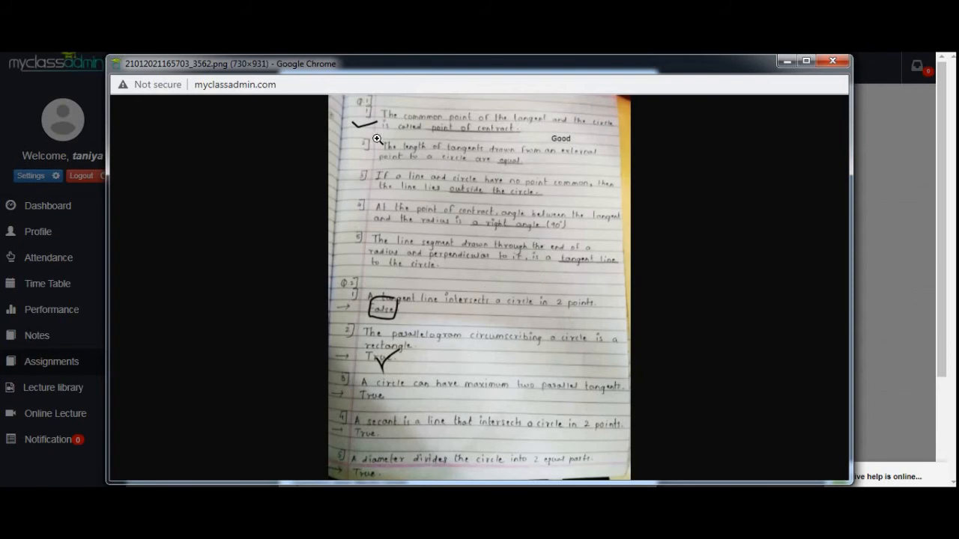
pyautogui.click(833, 61)
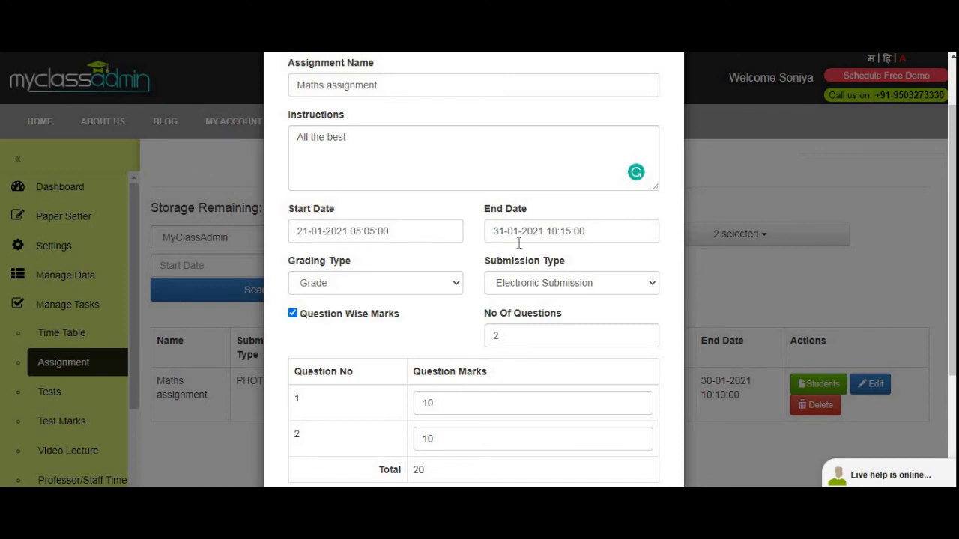
# In the admin's new assignment form, choose Grade as grading type and Electronic Submission as submission type, and submit the assignment
pyautogui.click(352, 290)
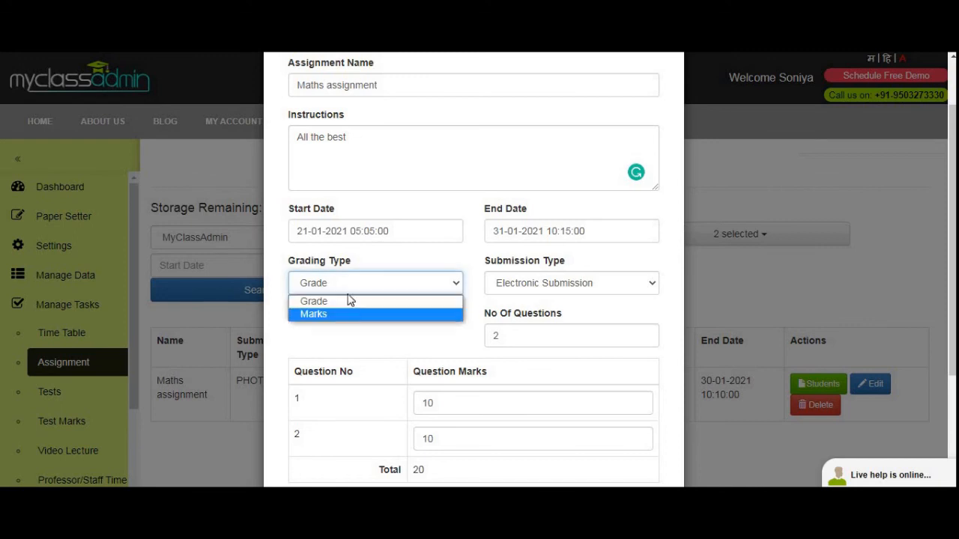
pyautogui.click(349, 301)
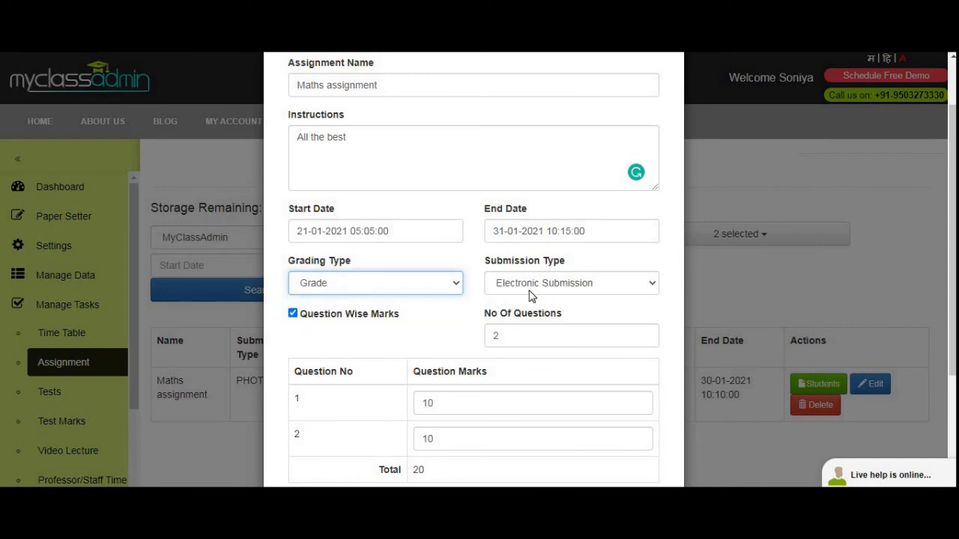
pyautogui.click(525, 291)
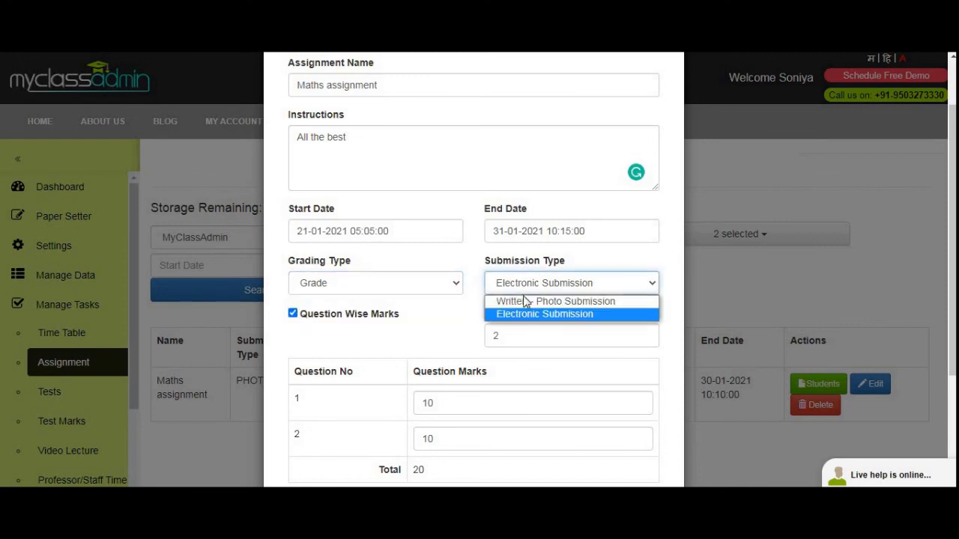
pyautogui.click(524, 314)
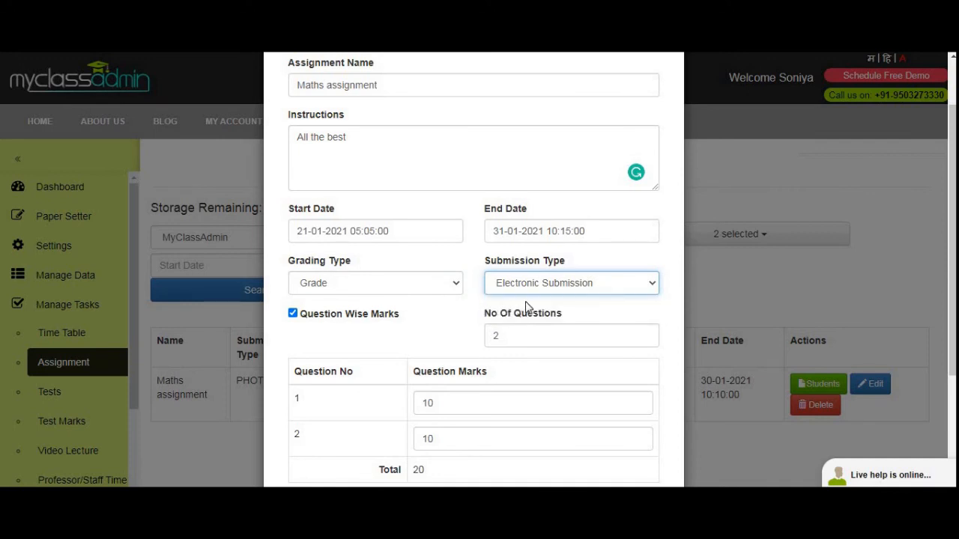
pyautogui.scroll(-1, 525, 301)
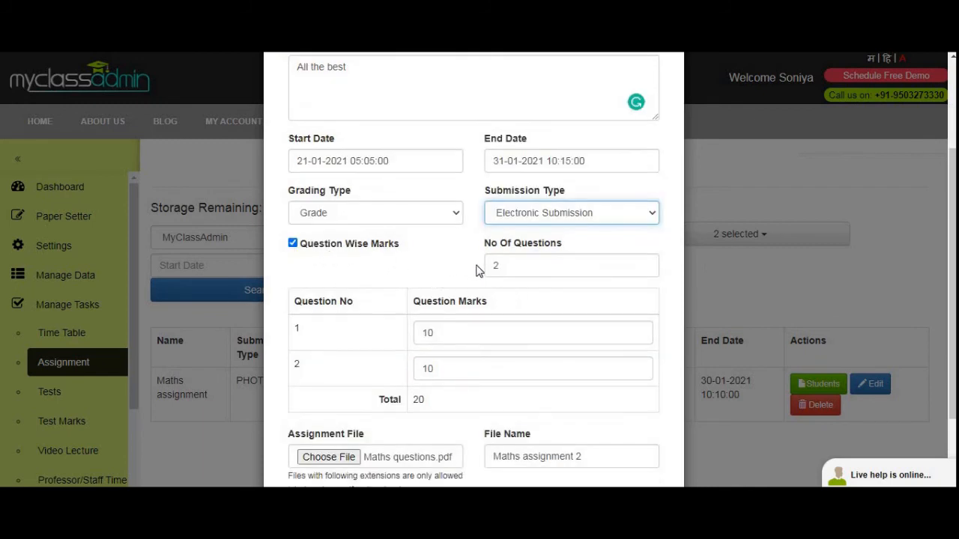
pyautogui.scroll(-1, 490, 296)
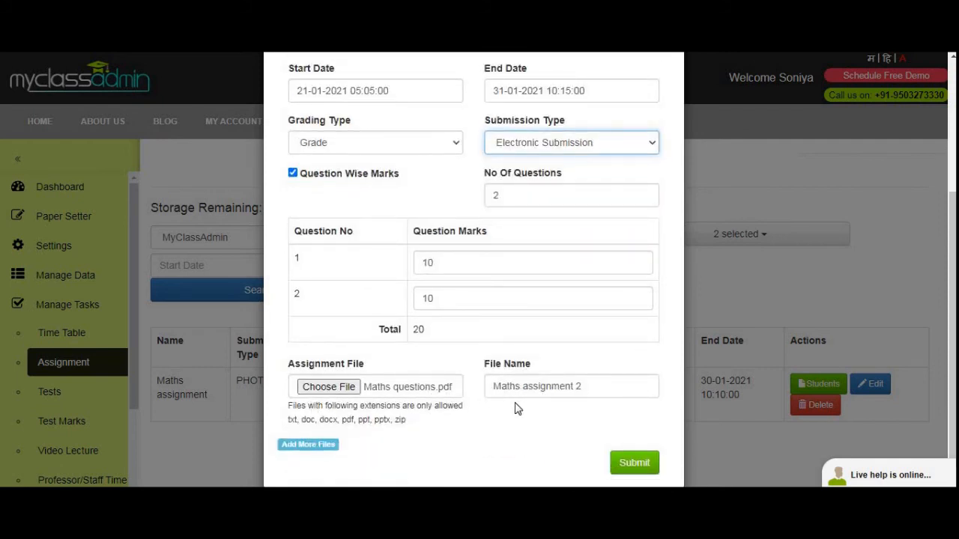
pyautogui.scroll(-1, 548, 407)
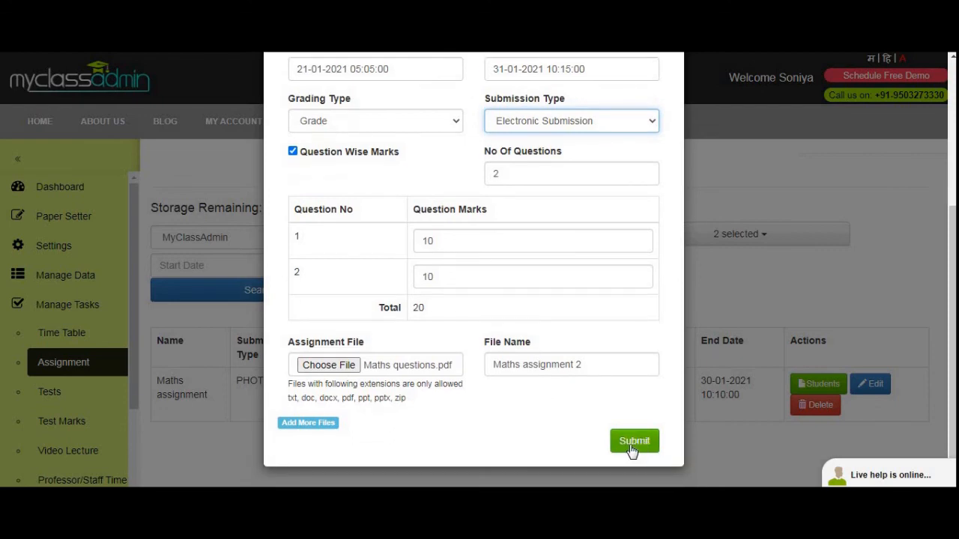
pyautogui.click(641, 446)
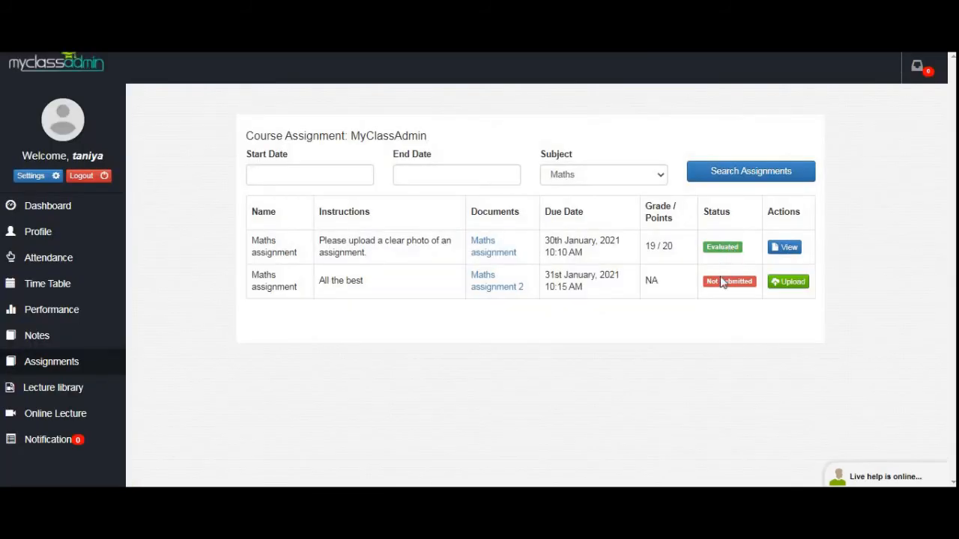
# From the student's assignment list, open the "Maths assignment 2" question document, read through it, and close it
pyautogui.click(491, 294)
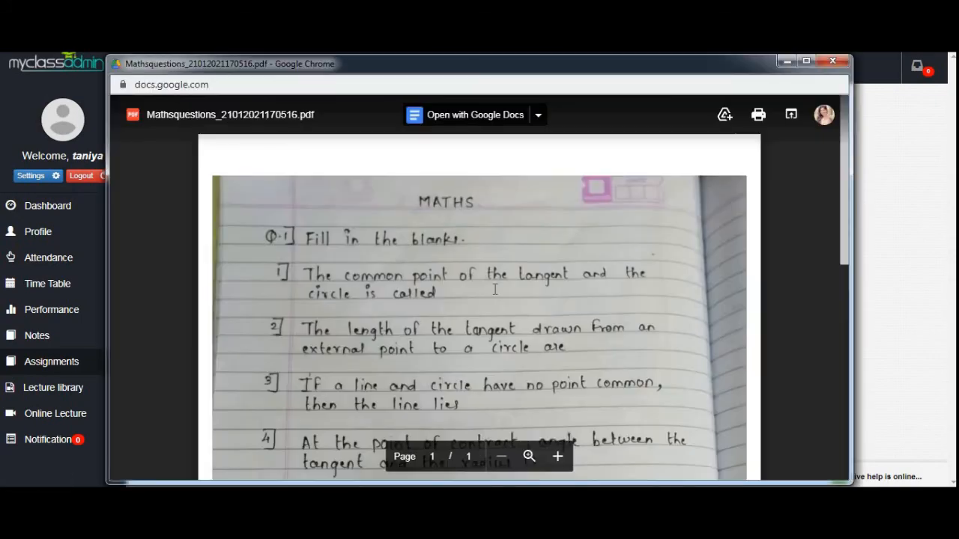
pyautogui.scroll(-5, 495, 307)
pyautogui.scroll(5, 494, 327)
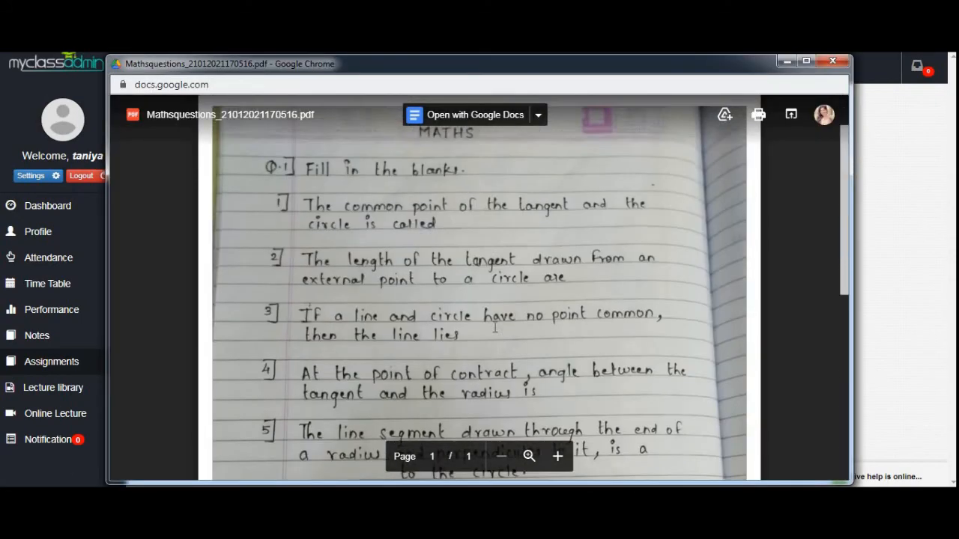
pyautogui.click(831, 62)
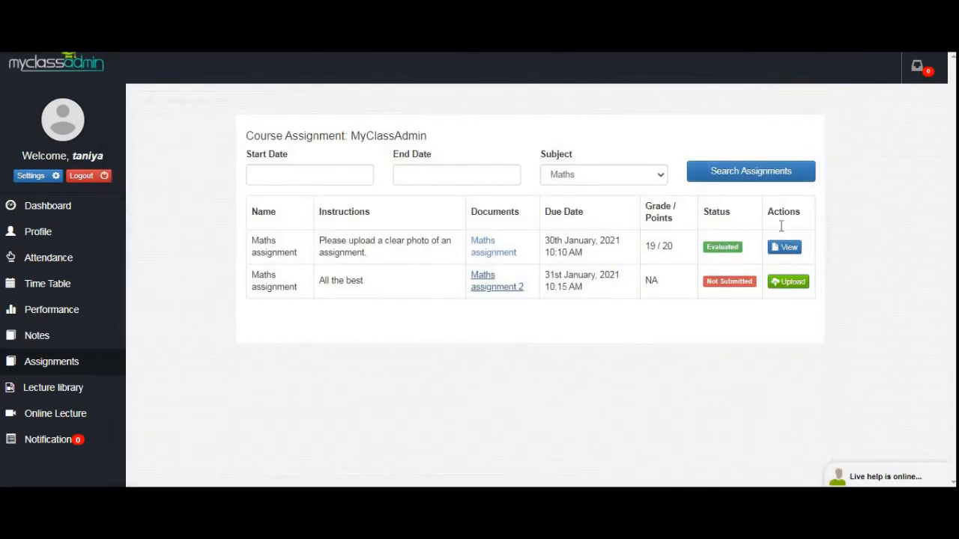
# Start the upload for the second Maths assignment and attach the file Maths answersheet.pdf from the Downloads folder
pyautogui.click(796, 282)
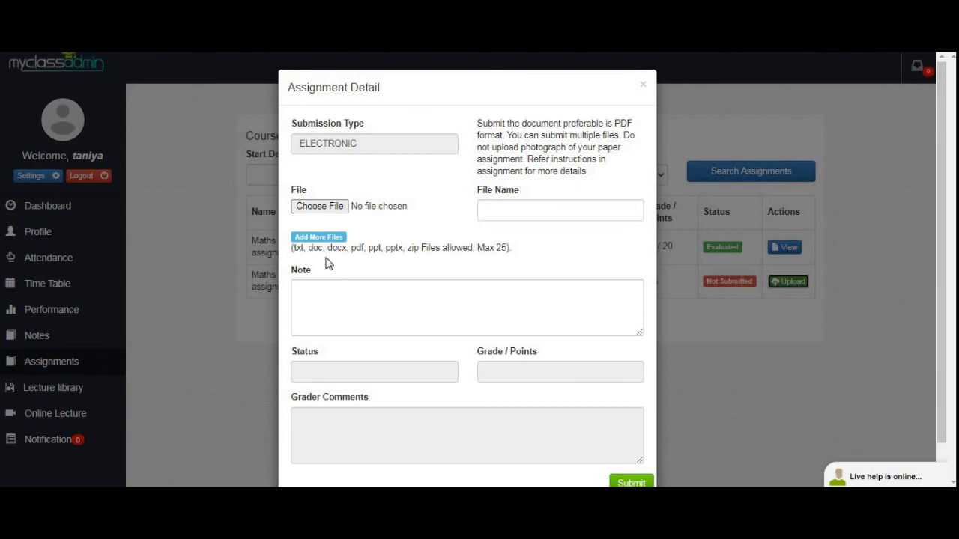
pyautogui.click(313, 212)
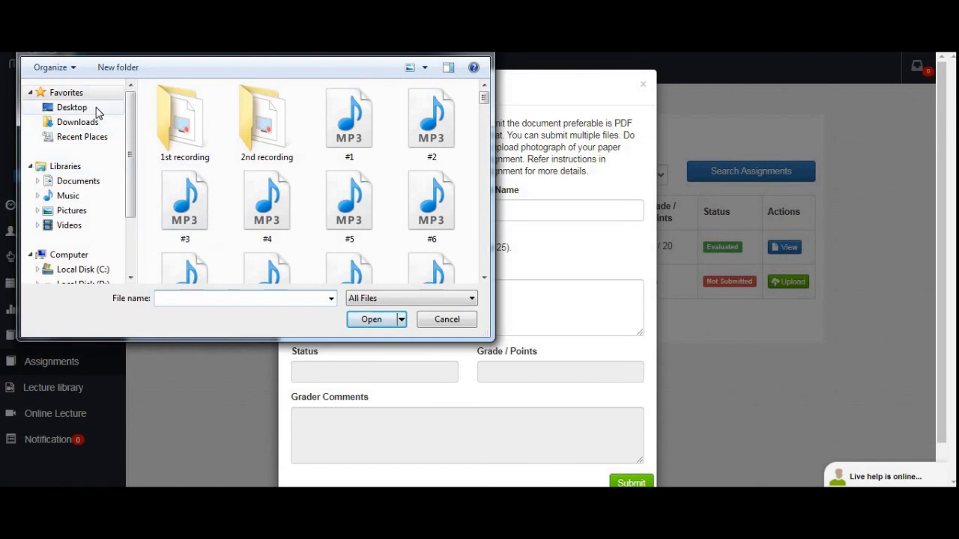
pyautogui.click(95, 122)
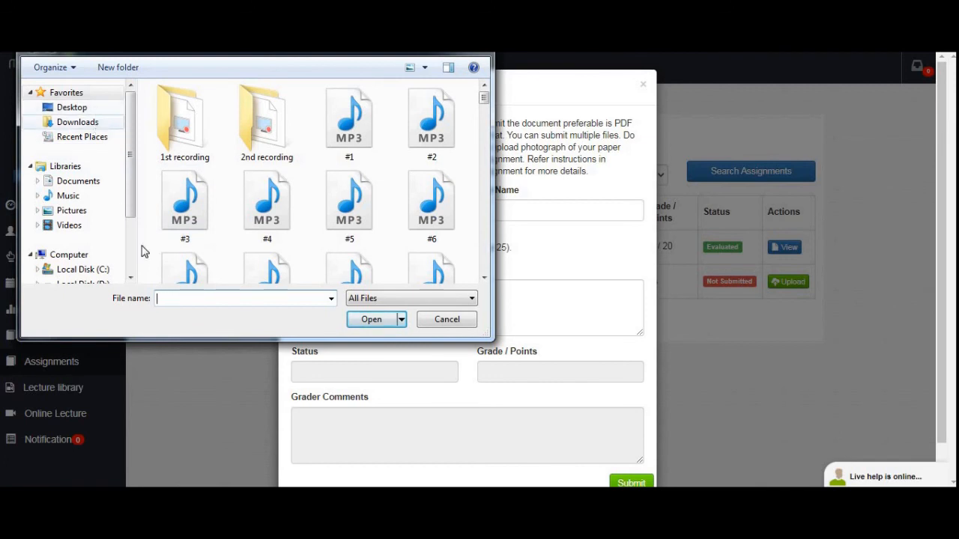
pyautogui.click(188, 301)
pyautogui.write('mat')
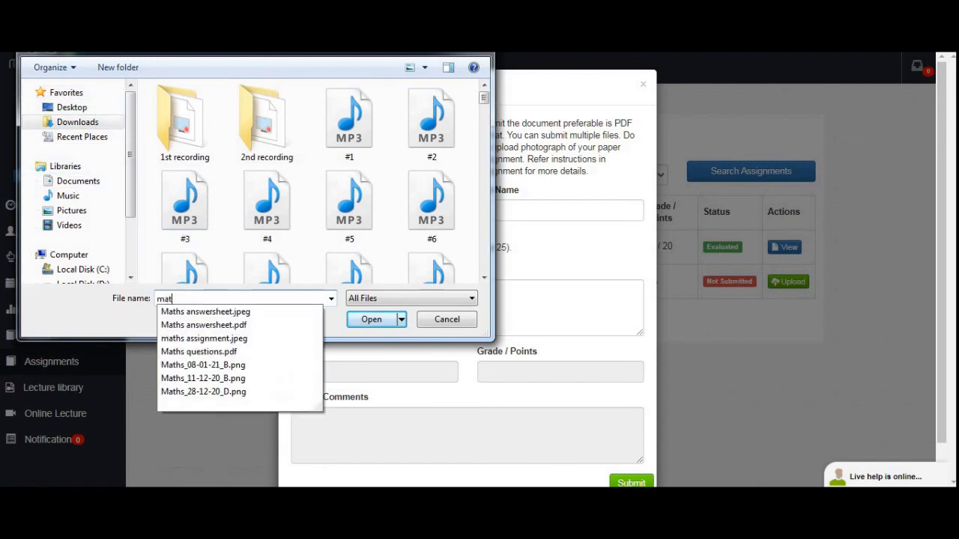
pyautogui.write('h')
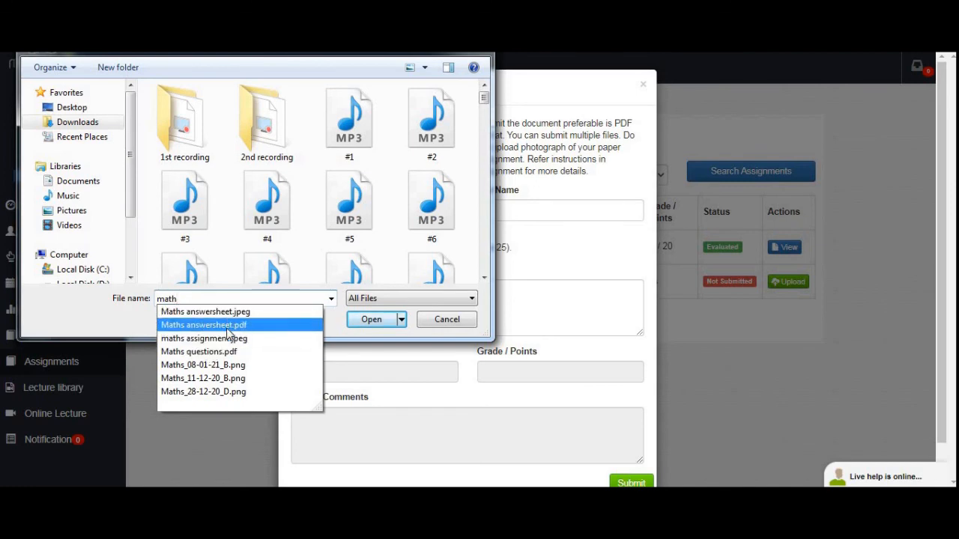
pyautogui.click(229, 327)
pyautogui.click(367, 321)
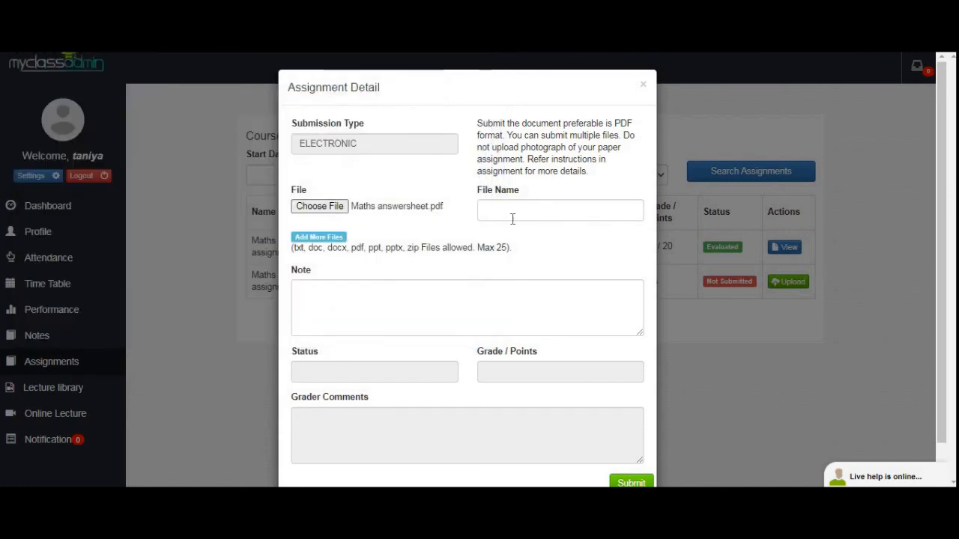
# Name the attached answer sheet "reuploaded assignment of maths" and submit the student's assignment
pyautogui.click(513, 215)
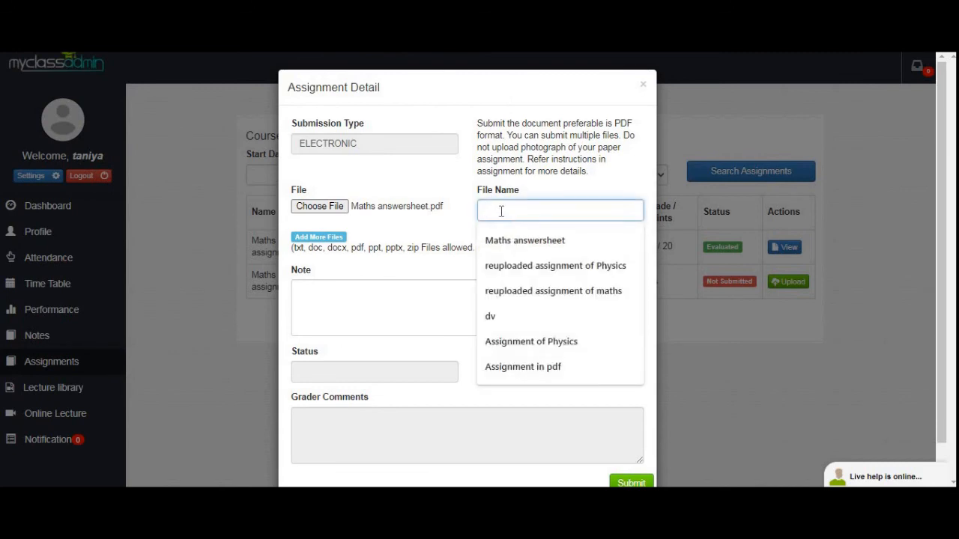
pyautogui.write('r')
pyautogui.press('Down')
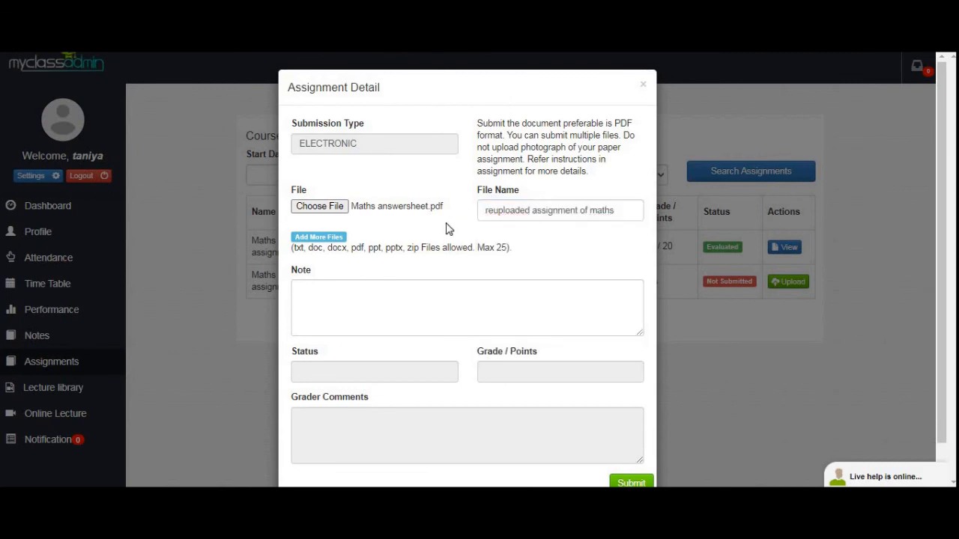
pyautogui.click(449, 229)
pyautogui.scroll(-1, 579, 444)
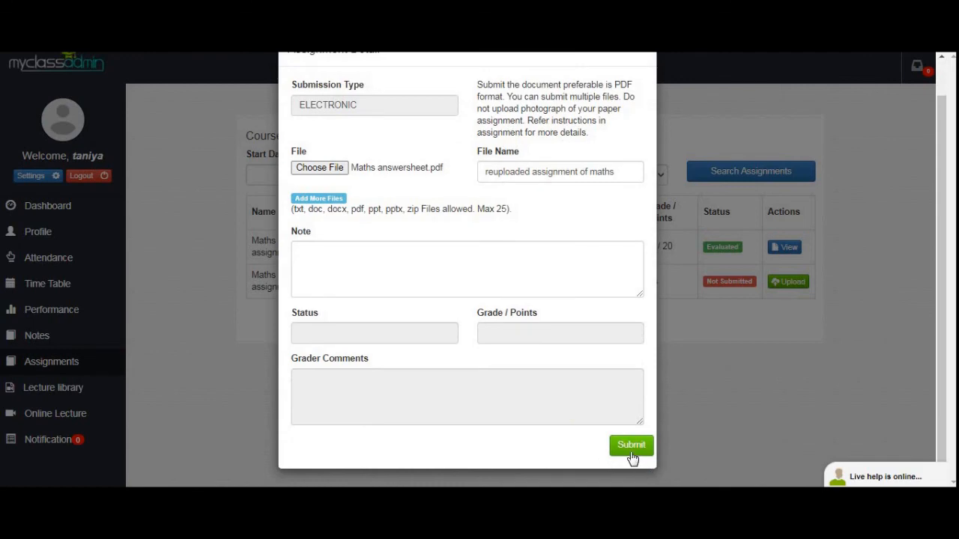
pyautogui.click(631, 449)
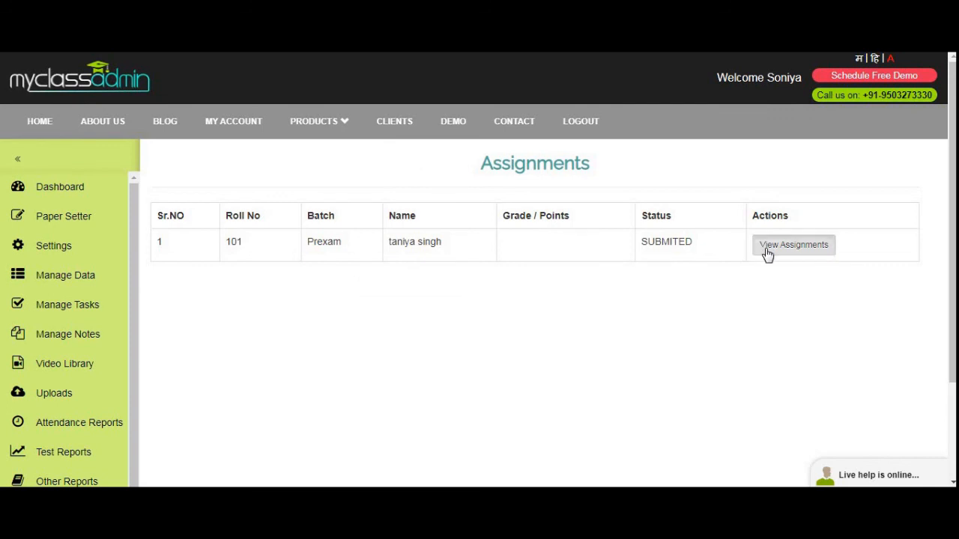
# In the admin's assignment list, open the student's submitted assignment, view the PDF answer sheet, and close the document
pyautogui.click(767, 252)
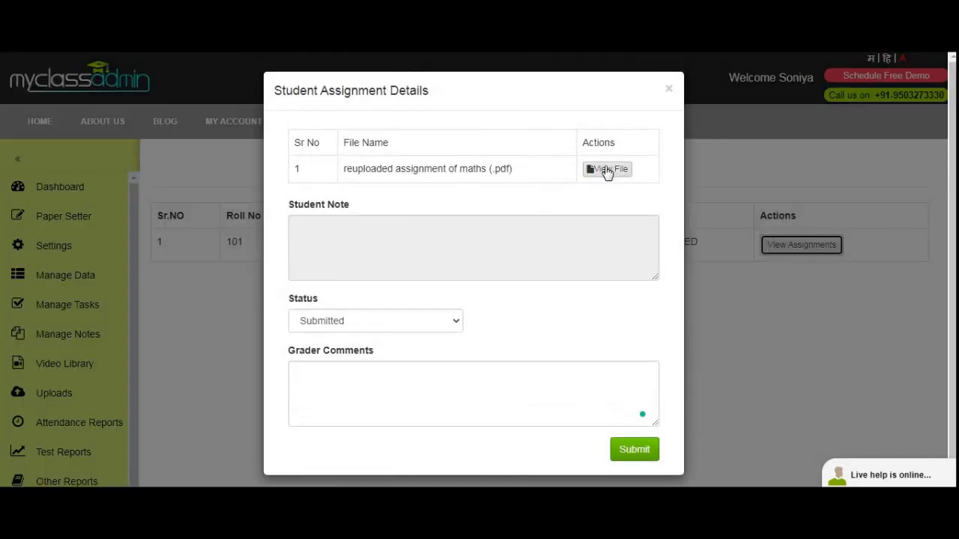
pyautogui.click(606, 170)
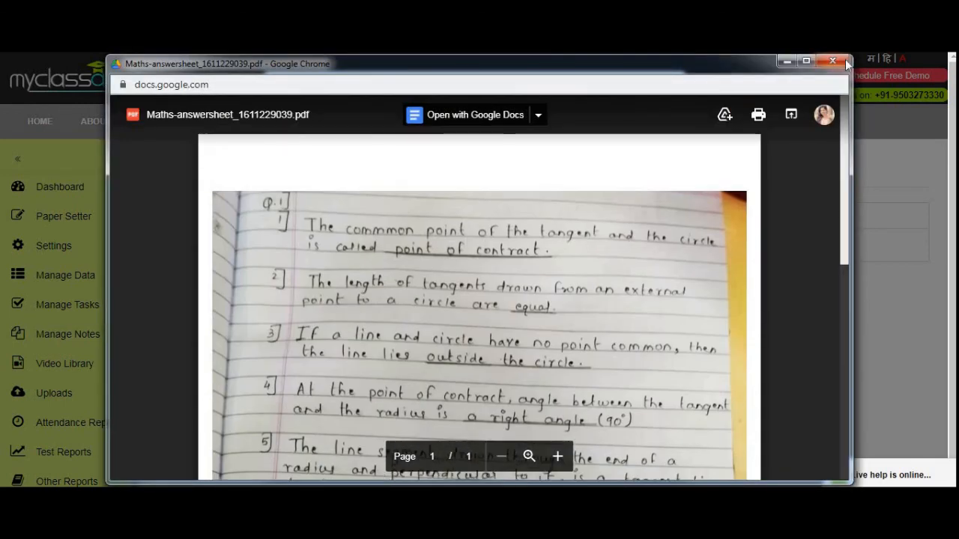
pyautogui.click(837, 60)
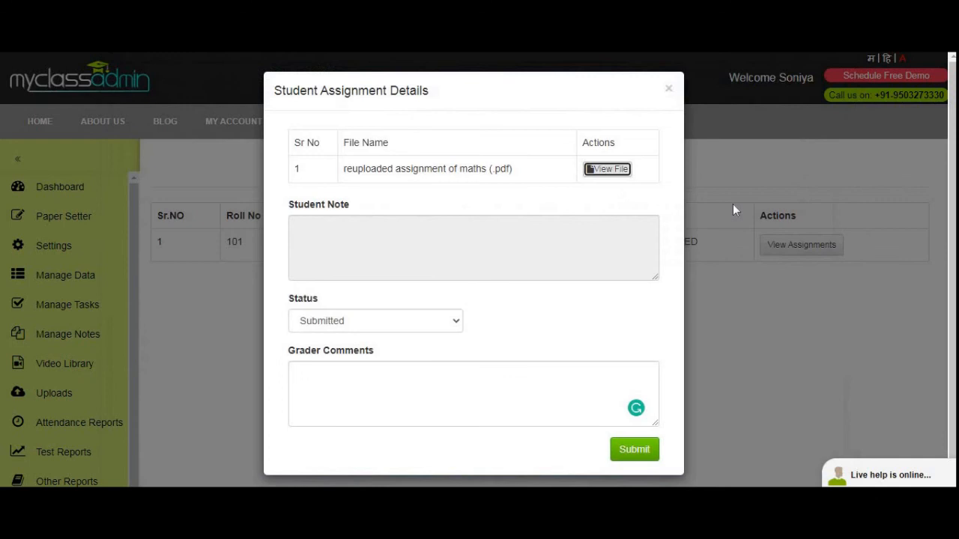
# Set the student submission's status to Evaluated and its grade to A
pyautogui.click(392, 327)
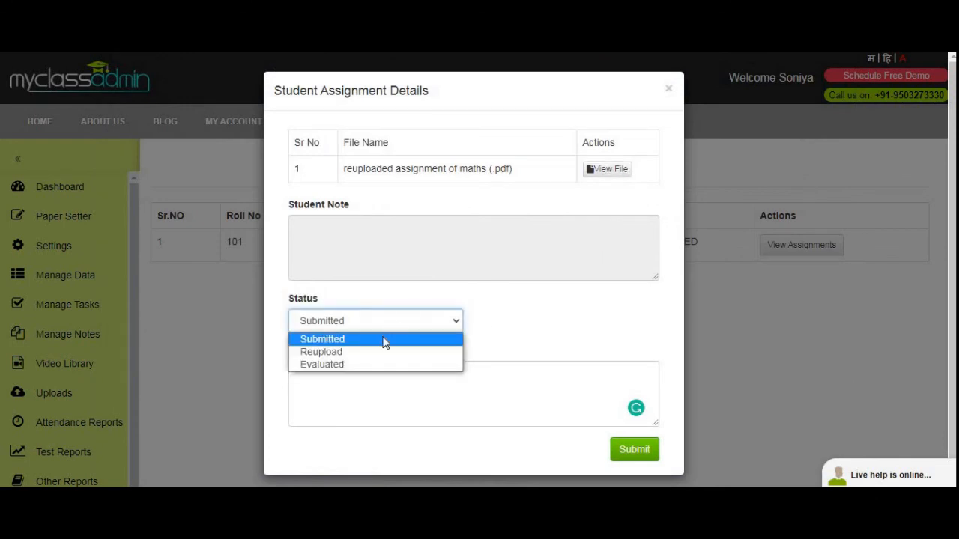
pyautogui.click(374, 365)
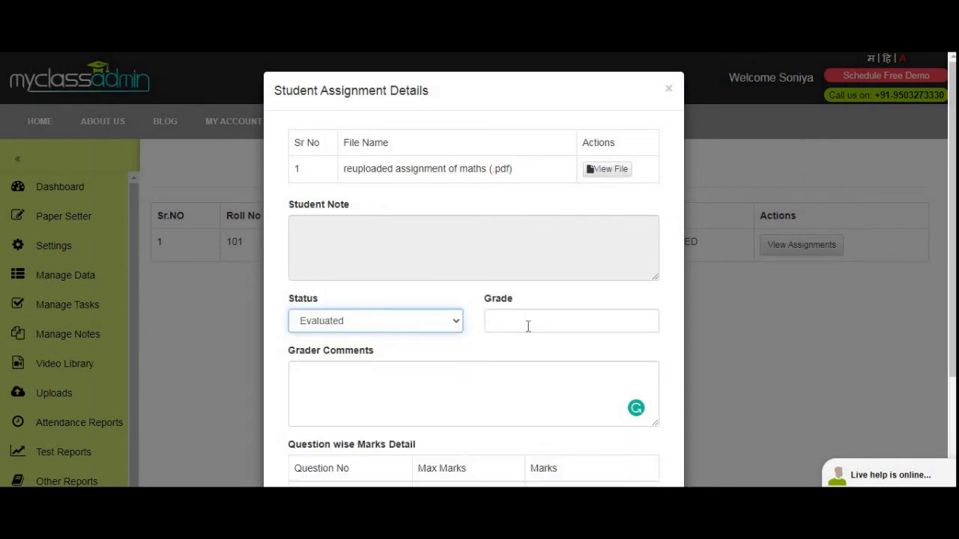
pyautogui.click(528, 326)
pyautogui.click(518, 356)
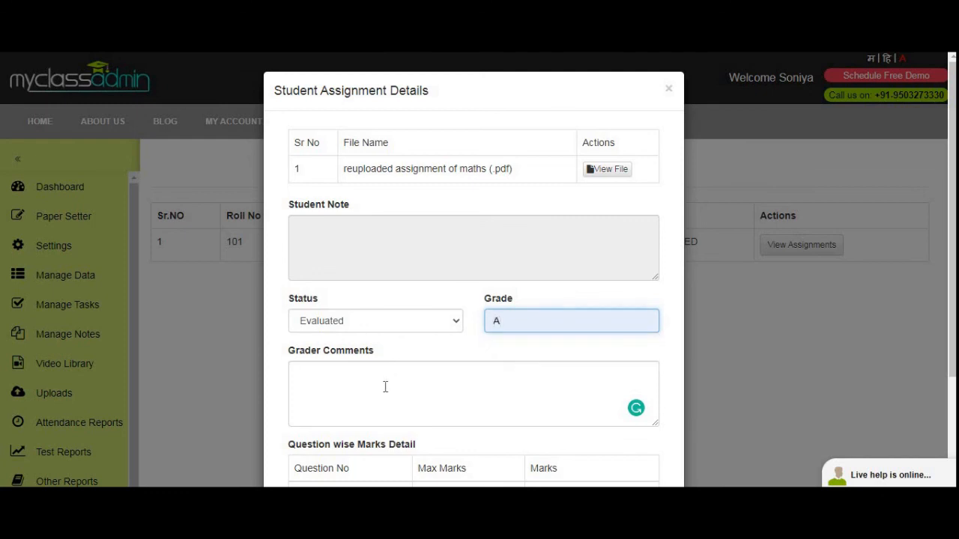
# Add the grader comment "Excellent." and submit the evaluation with marks of 10 for question 1 and 9 for question 2
pyautogui.click(385, 386)
pyautogui.write('Excellent.')
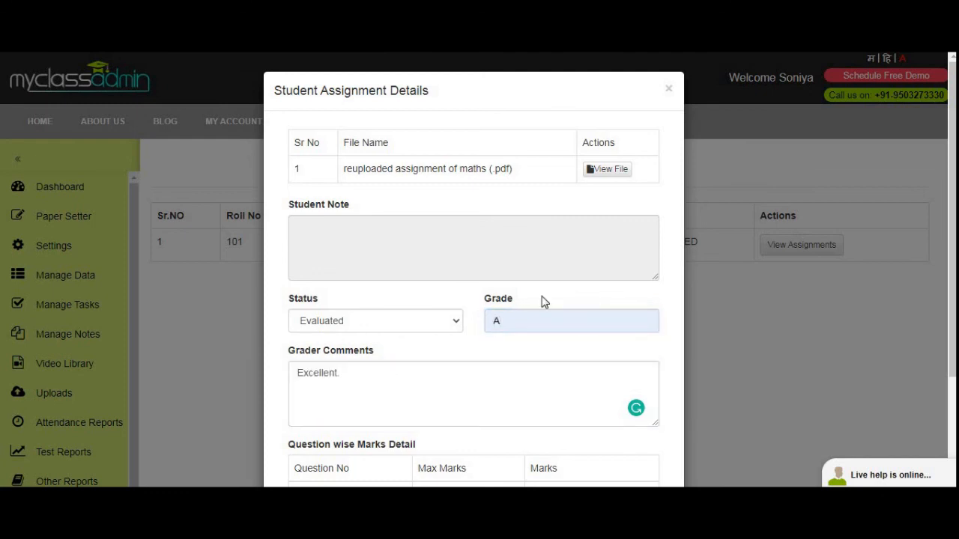
pyautogui.scroll(-2, 543, 302)
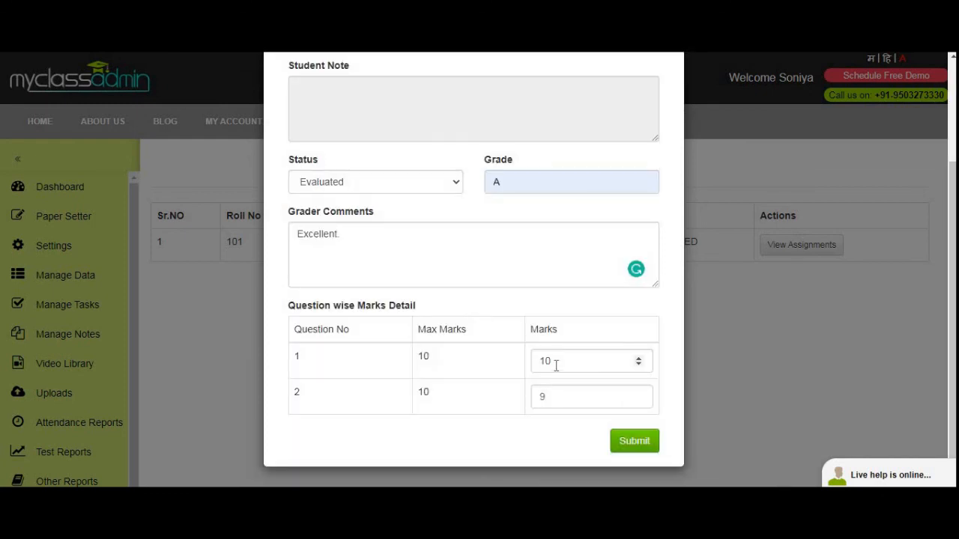
pyautogui.click(632, 448)
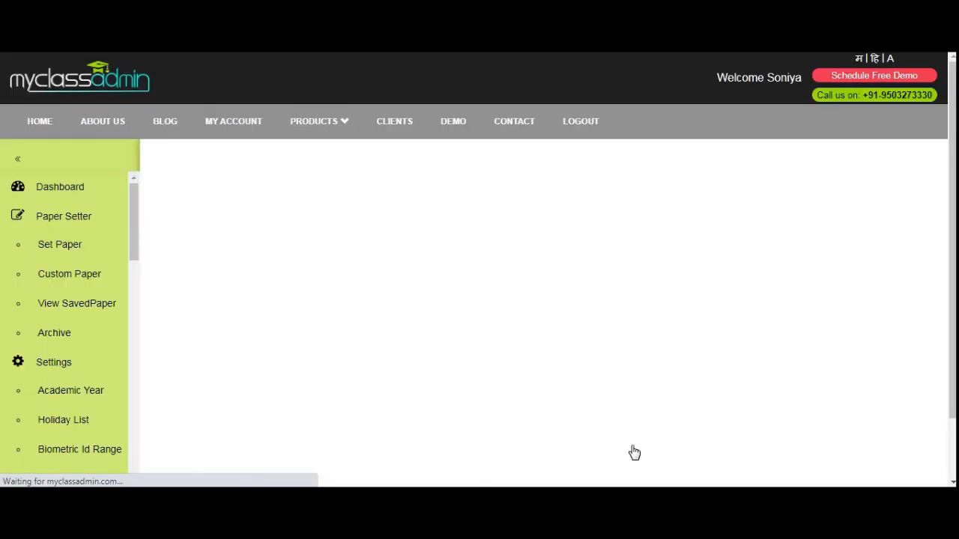